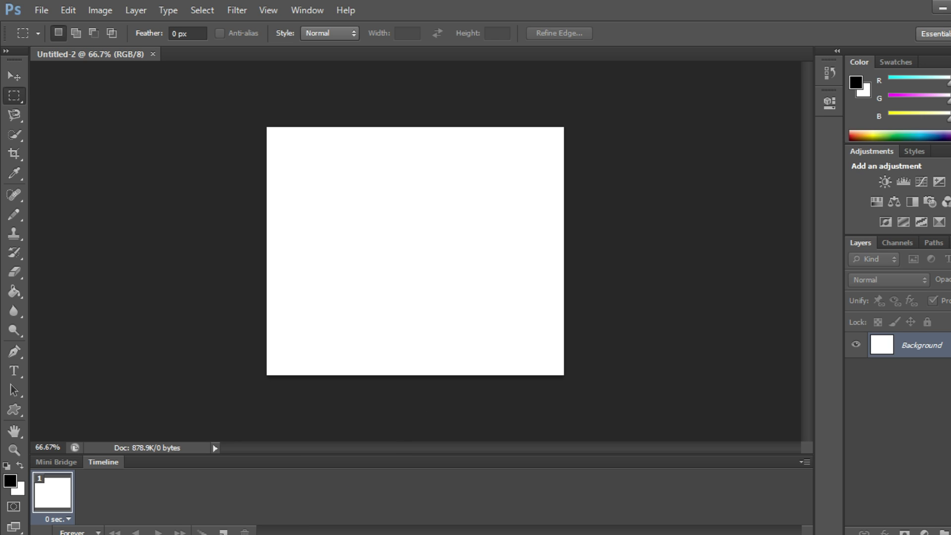
Open the Bluesclues dance GIF from the gifs folder and preview its animation
left_click(41, 11)
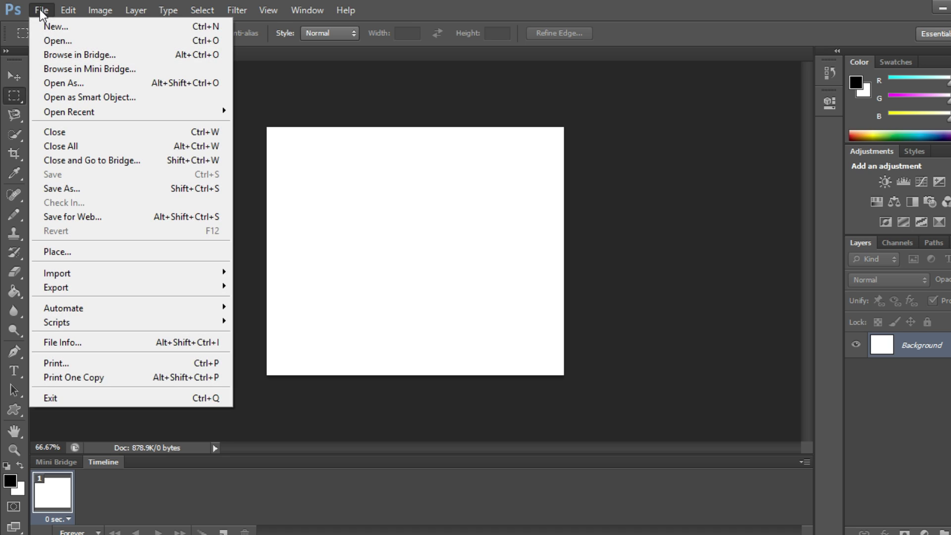
left_click(45, 39)
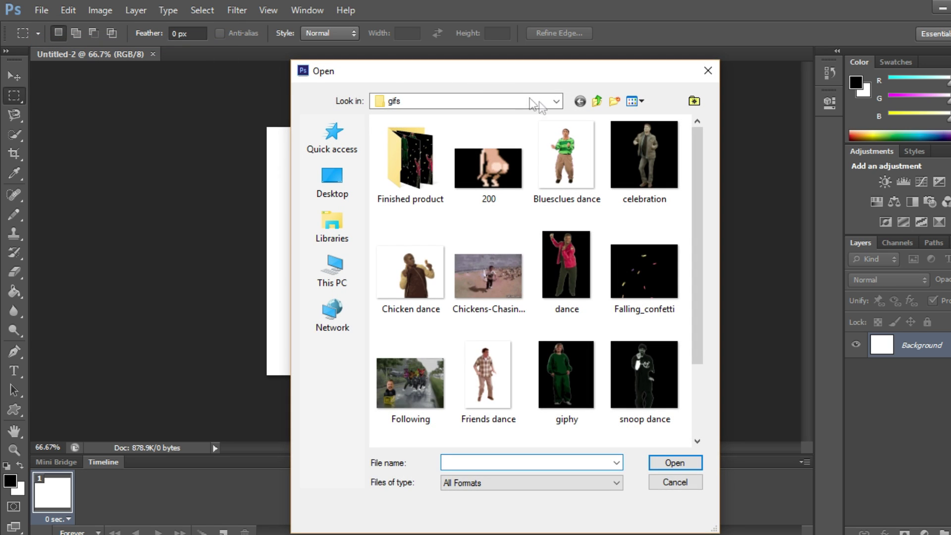
scroll(484, 317, "down", 2)
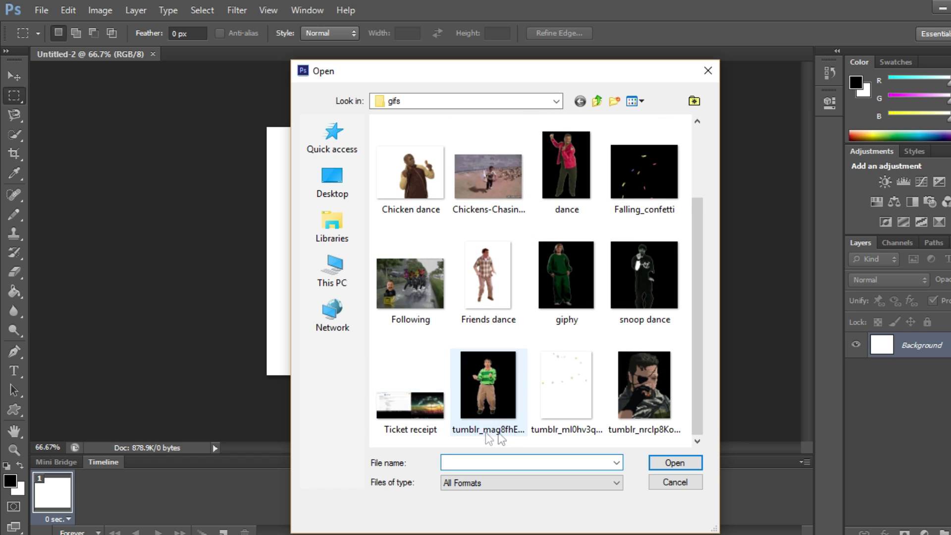
scroll(614, 275, "up", 2)
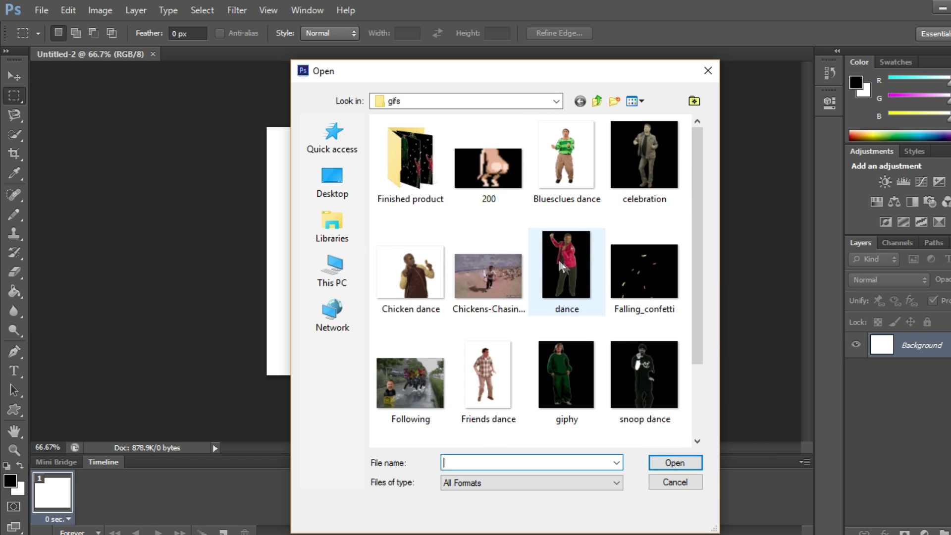
double_click(565, 180)
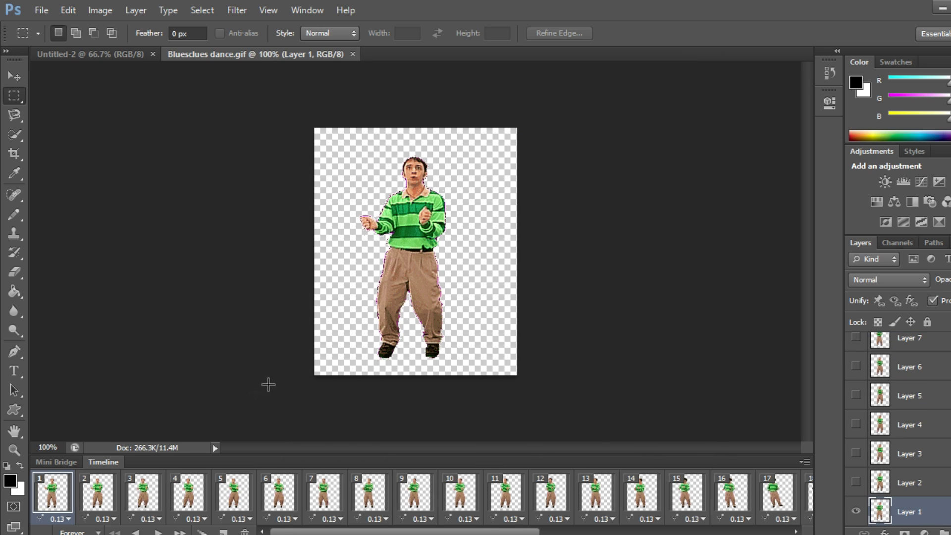
left_click(159, 533)
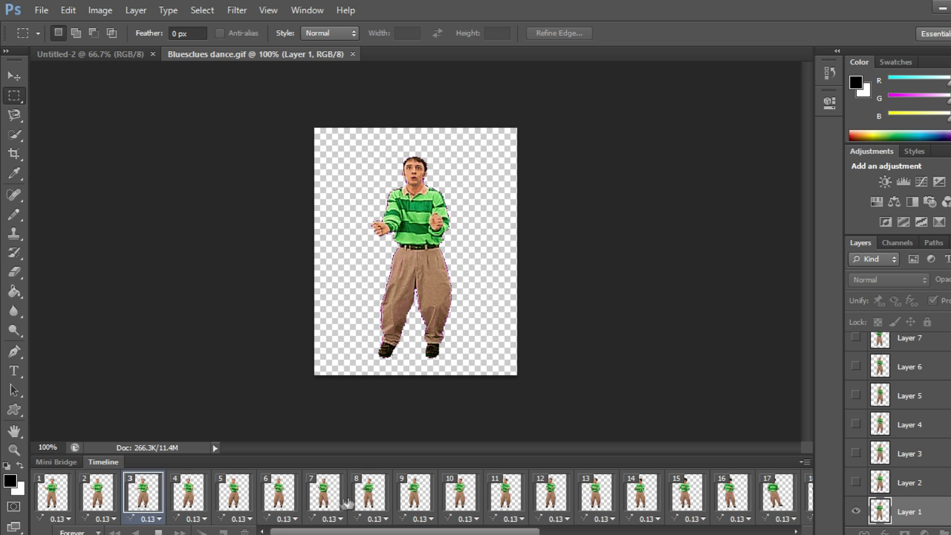
left_click(158, 532)
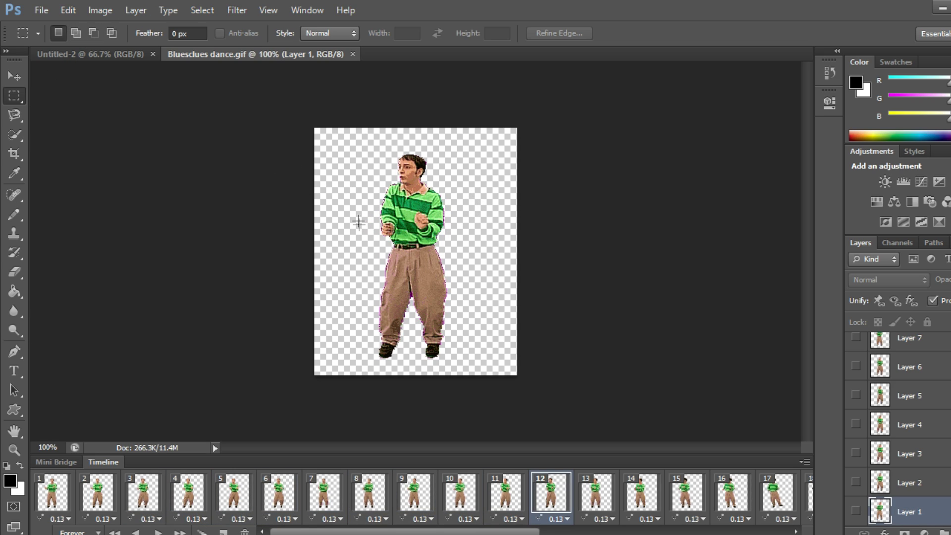
Check the GIF's canvas size in pixels without resizing it
left_click(104, 10)
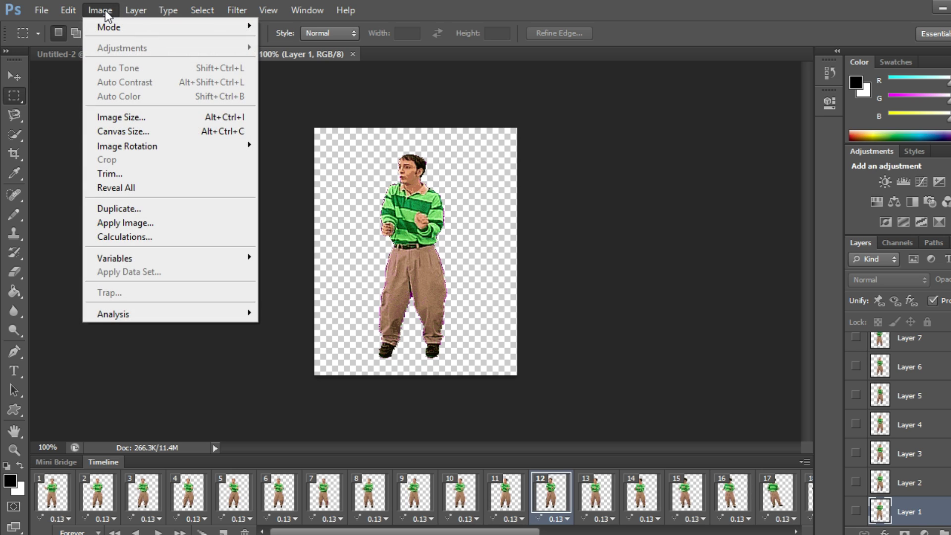
left_click(129, 135)
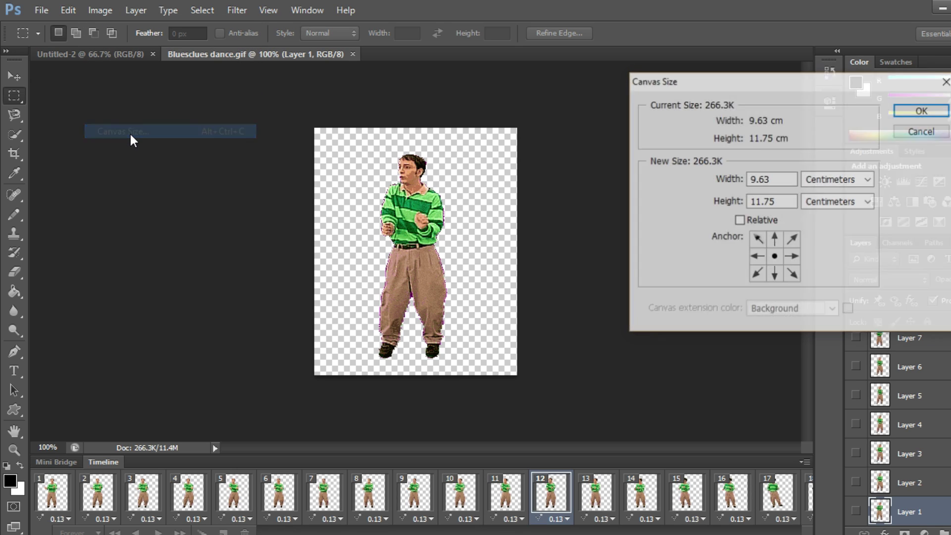
left_click(805, 181)
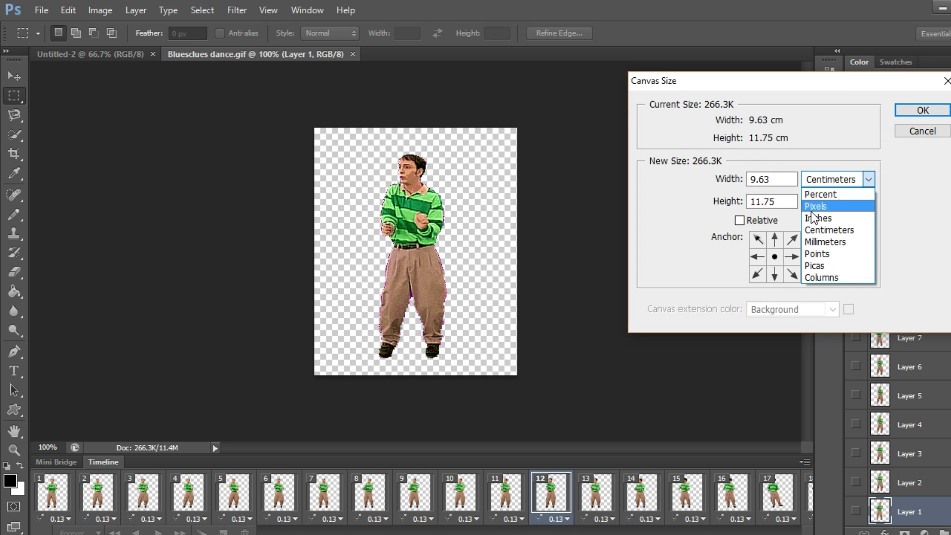
left_click(813, 207)
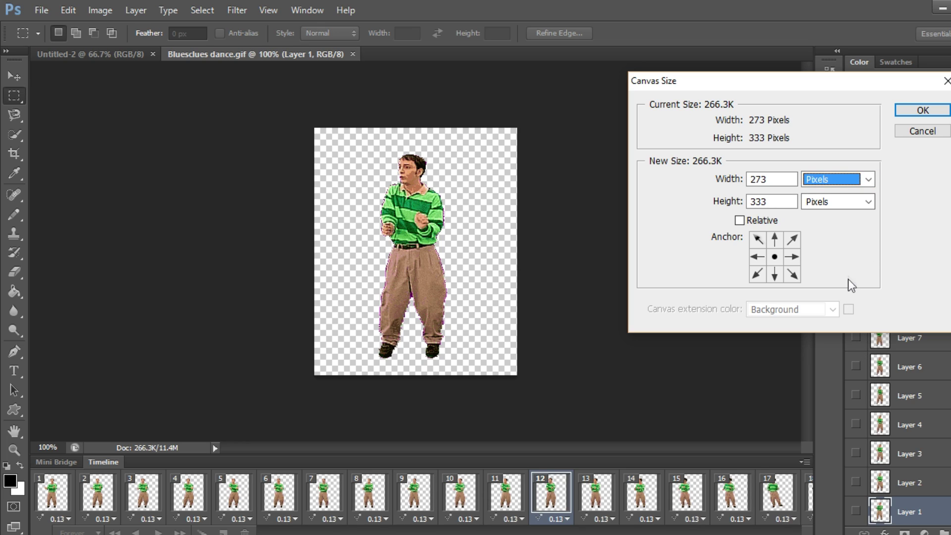
left_click(752, 183)
key("Tab")
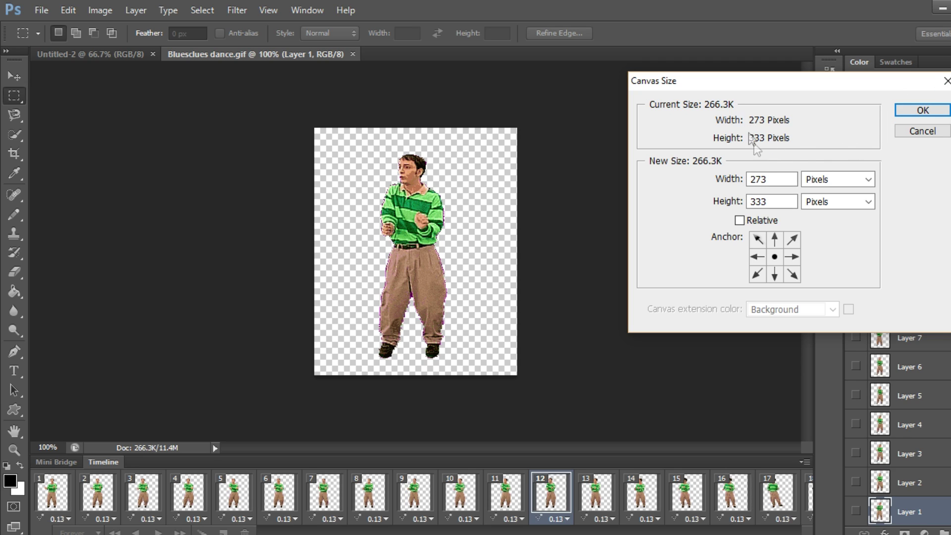
left_click(945, 85)
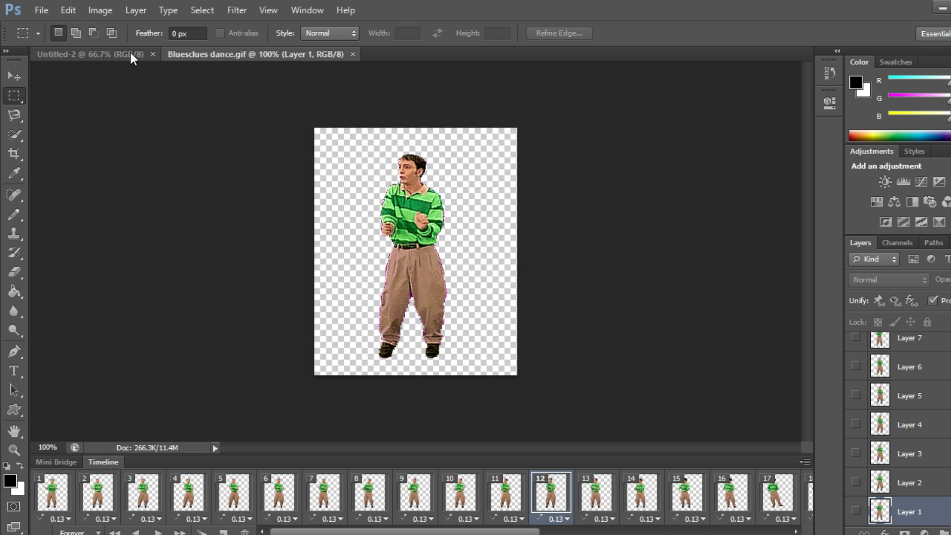
Create a new 600 x 400 pixel RGB document at 72 pixels/inch with a white background
left_click(41, 10)
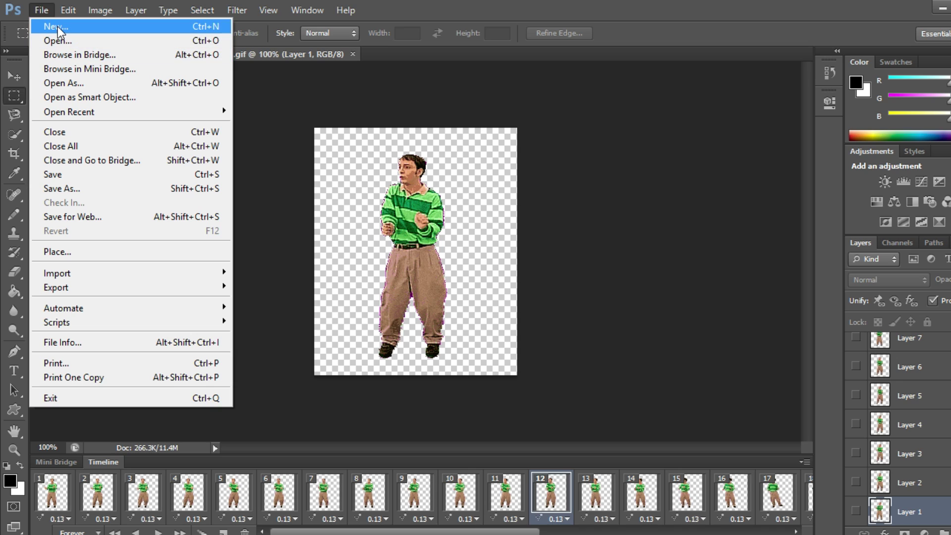
left_click(58, 26)
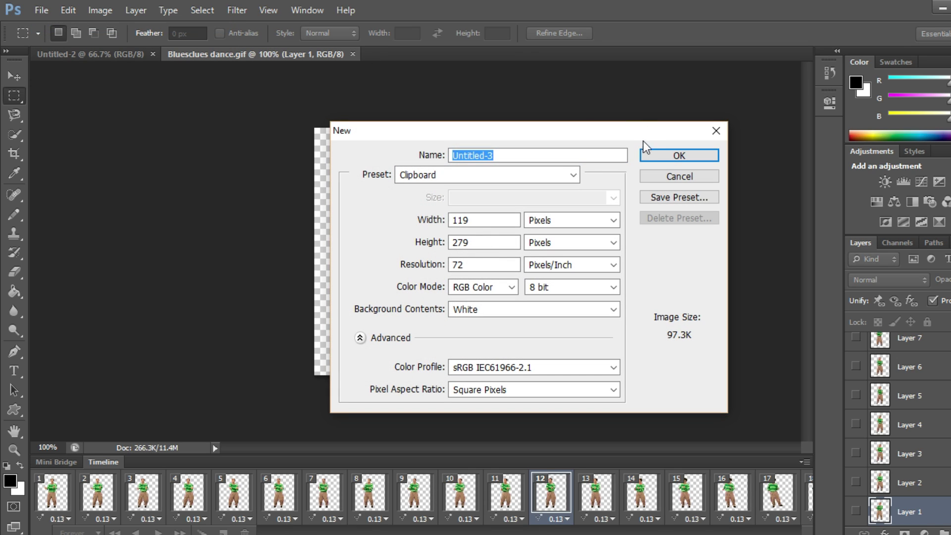
left_click(513, 216)
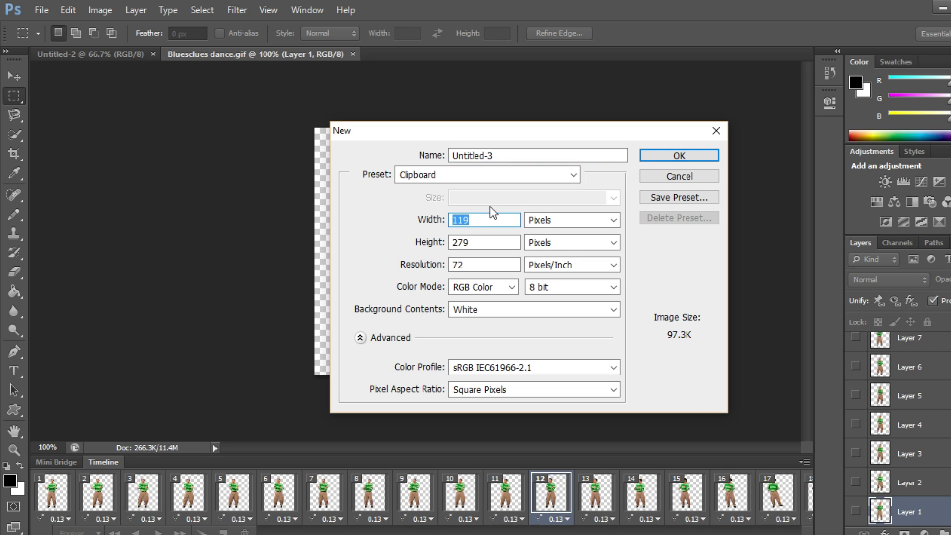
type("600")
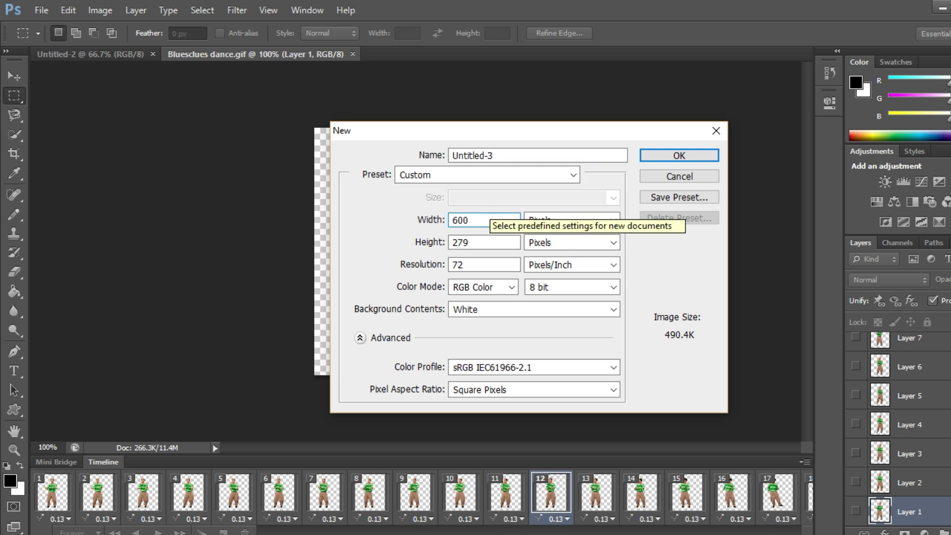
left_click(485, 243)
type("400")
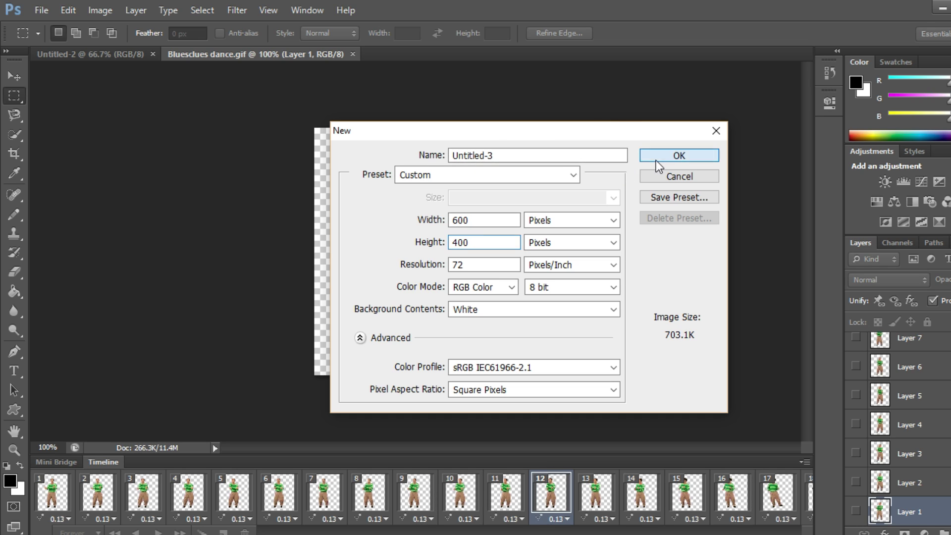
left_click(656, 159)
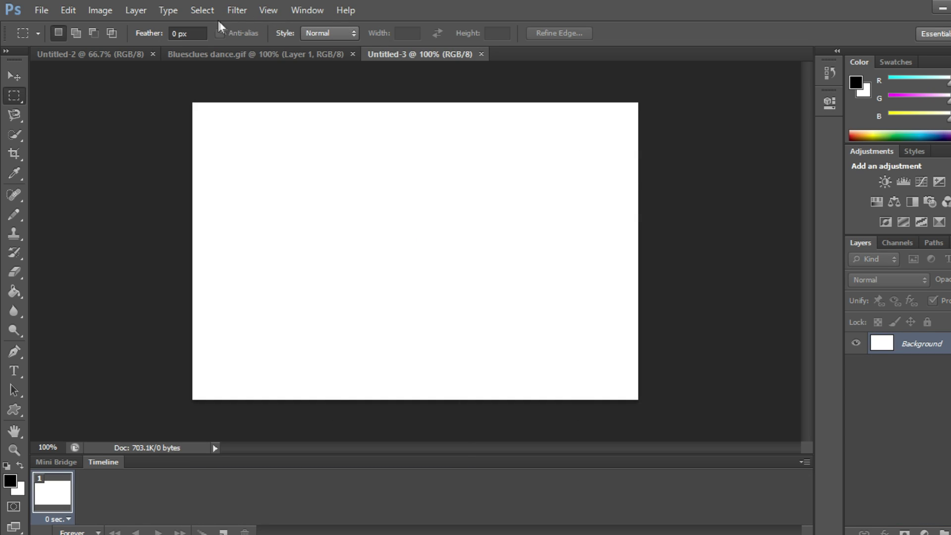
Add a new empty layer with default settings and hide the white Background layer
left_click(144, 16)
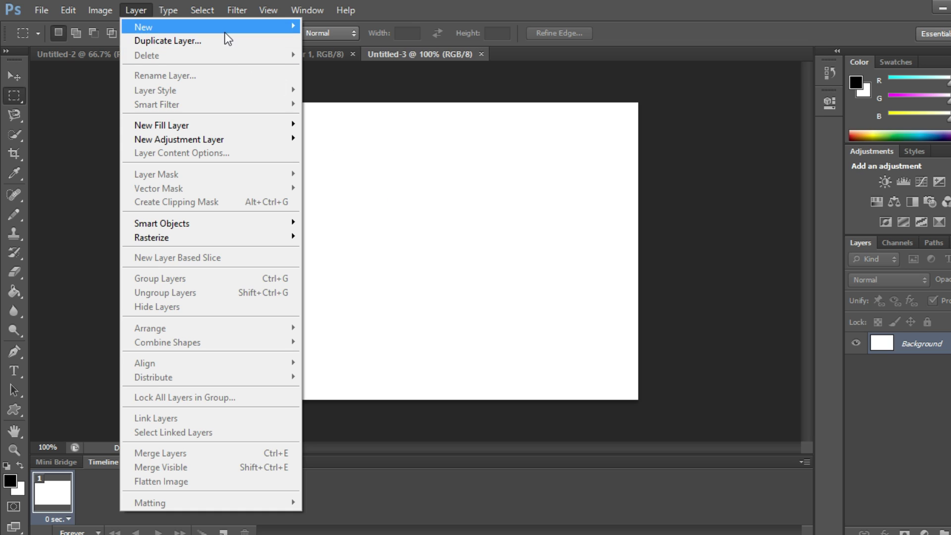
mouse_move(224, 28)
left_click(347, 26)
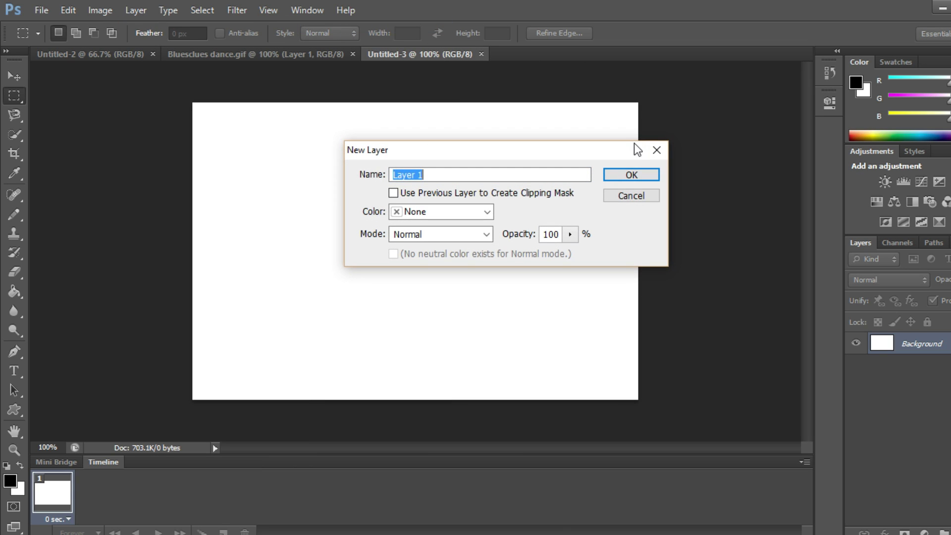
left_click(628, 176)
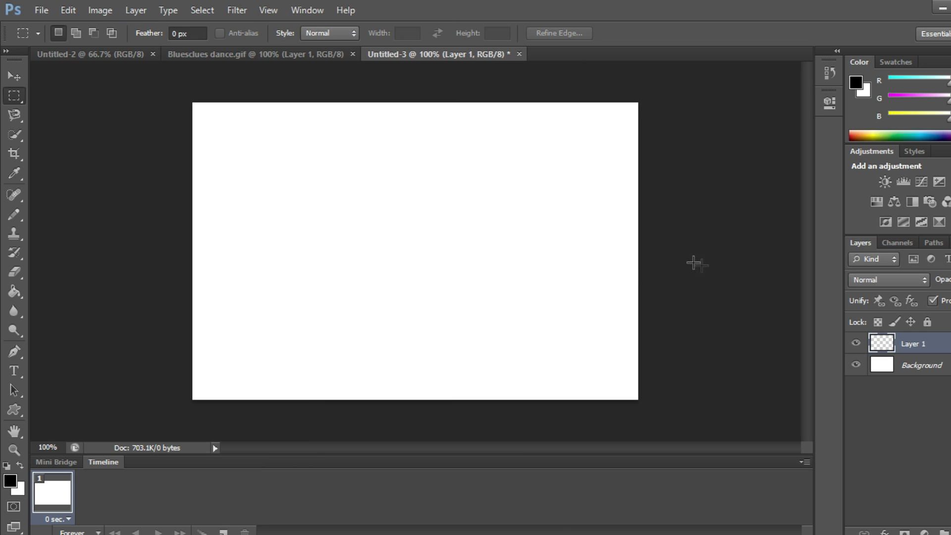
left_click(856, 365)
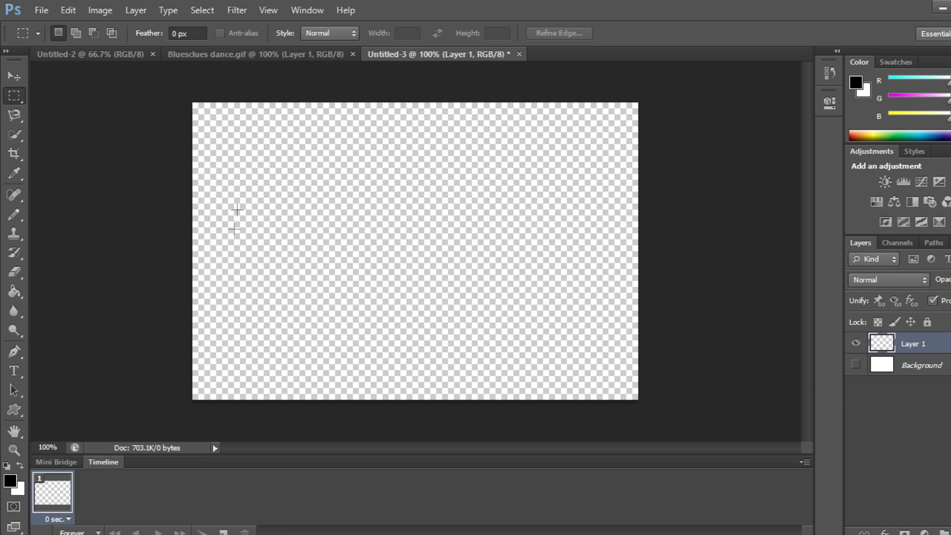
Copy all animation frames, from frame 1 to frame 33, of the Bluesclues dance GIF
left_click(281, 55)
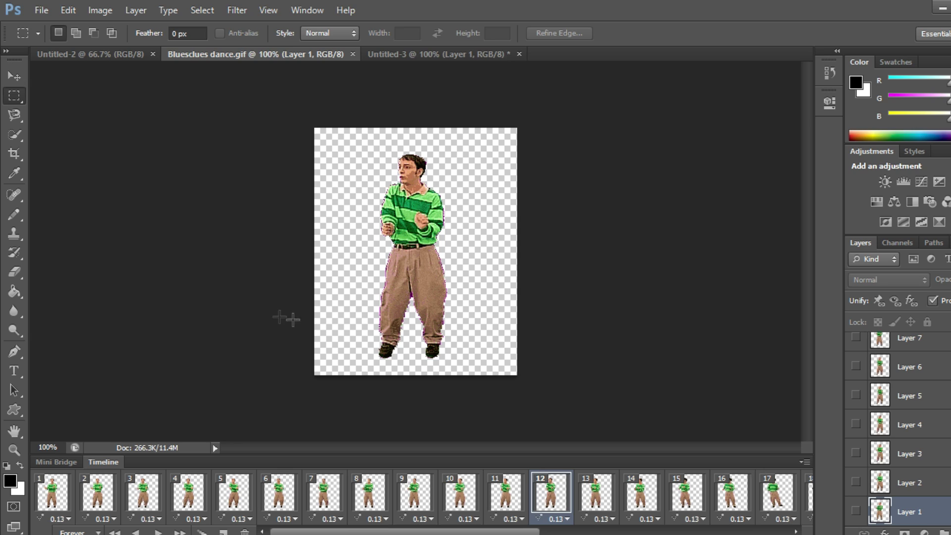
left_click(443, 55)
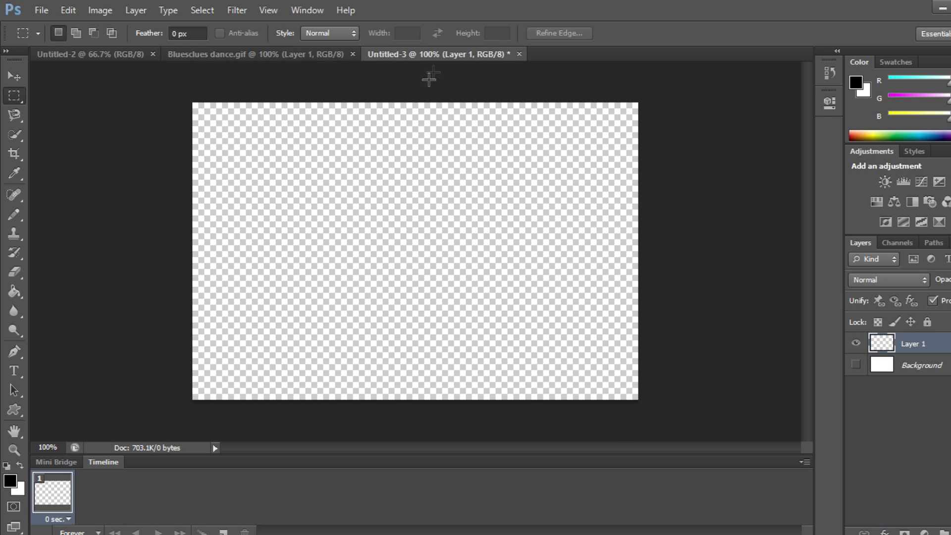
left_click(291, 55)
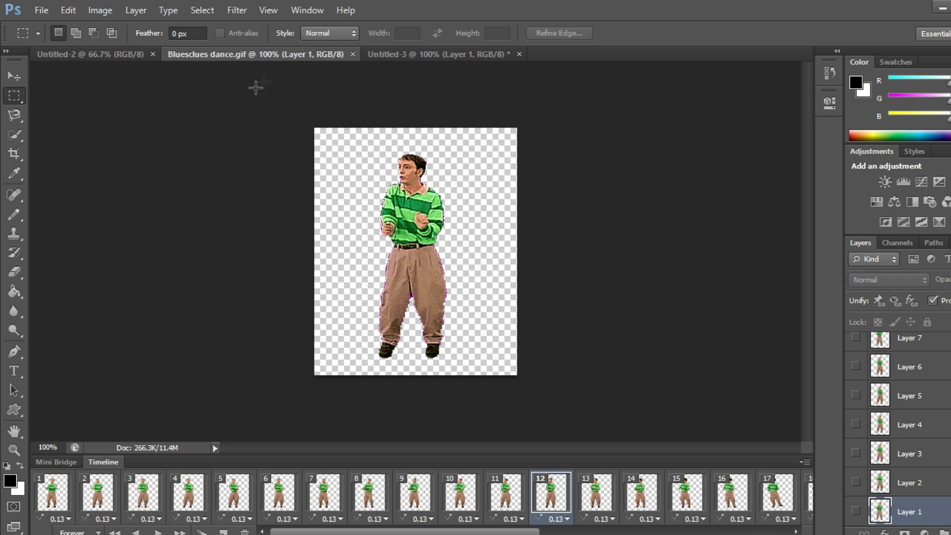
left_click(52, 492)
scroll(132, 510, "down", 8)
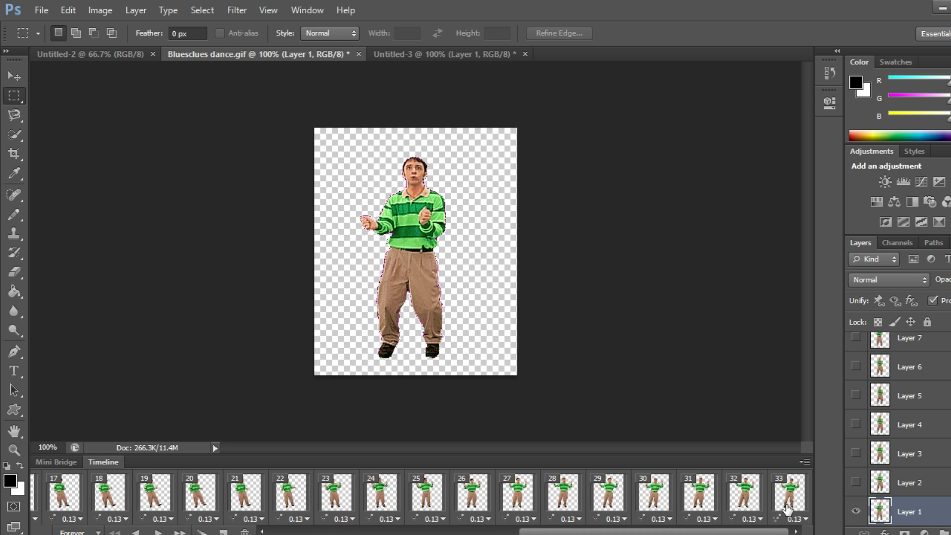
left_click(787, 505, "shift")
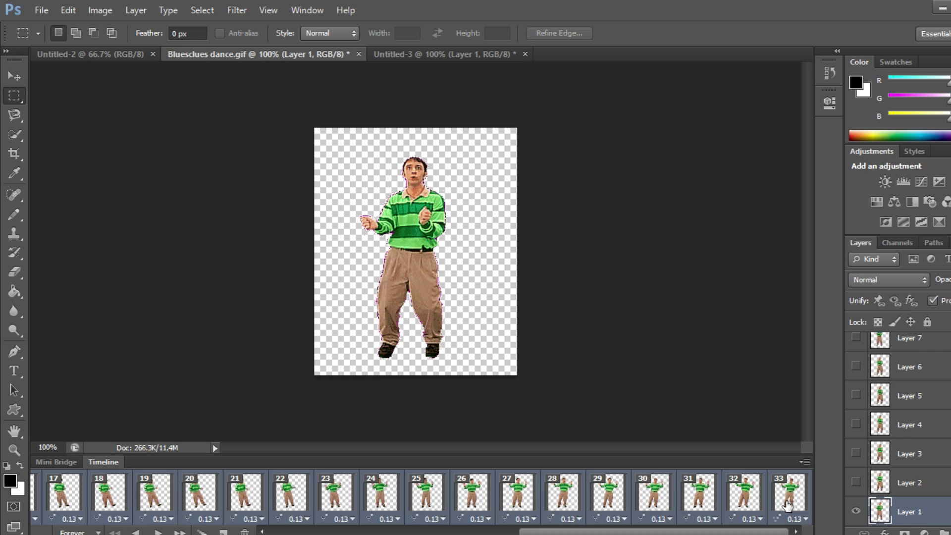
left_click(803, 461)
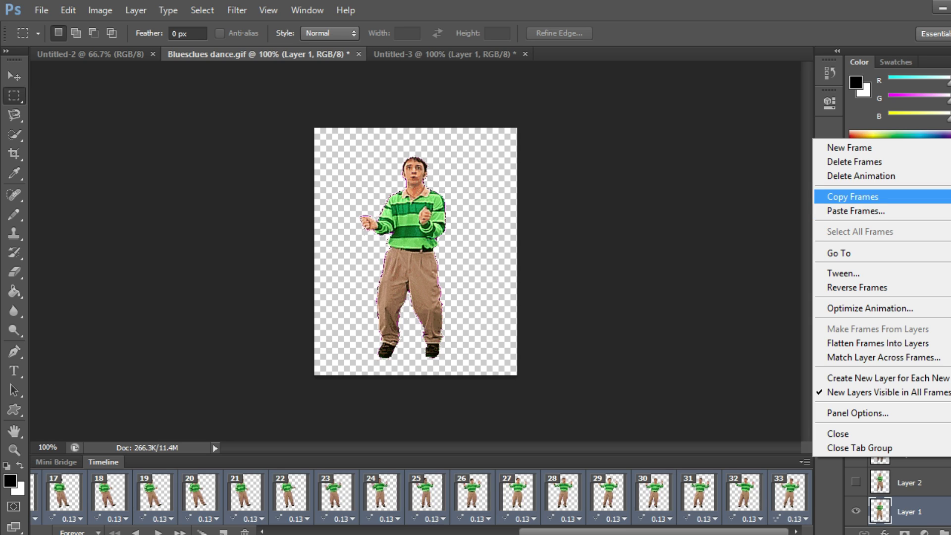
left_click(853, 196)
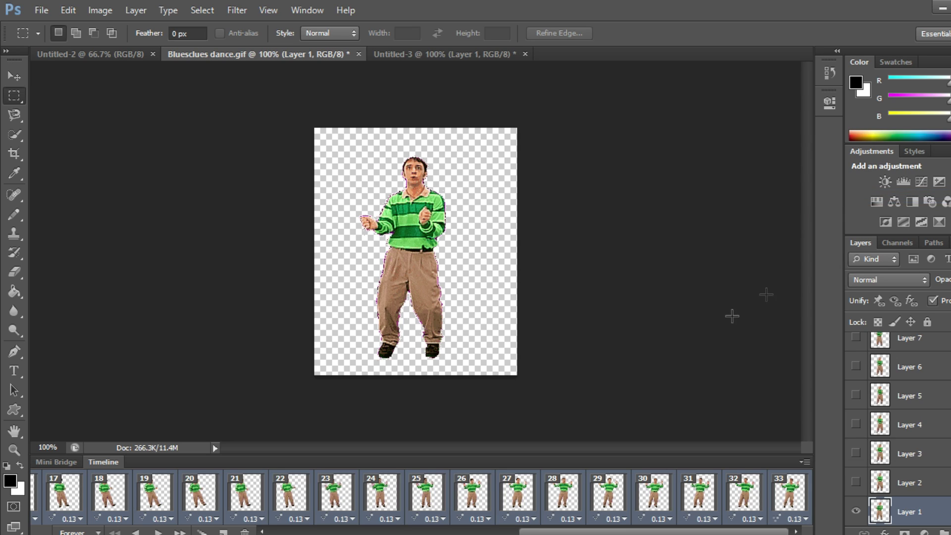
Paste the copied frames into Untitled-3 with the Paste Over Selection method and play the animation
left_click(429, 51)
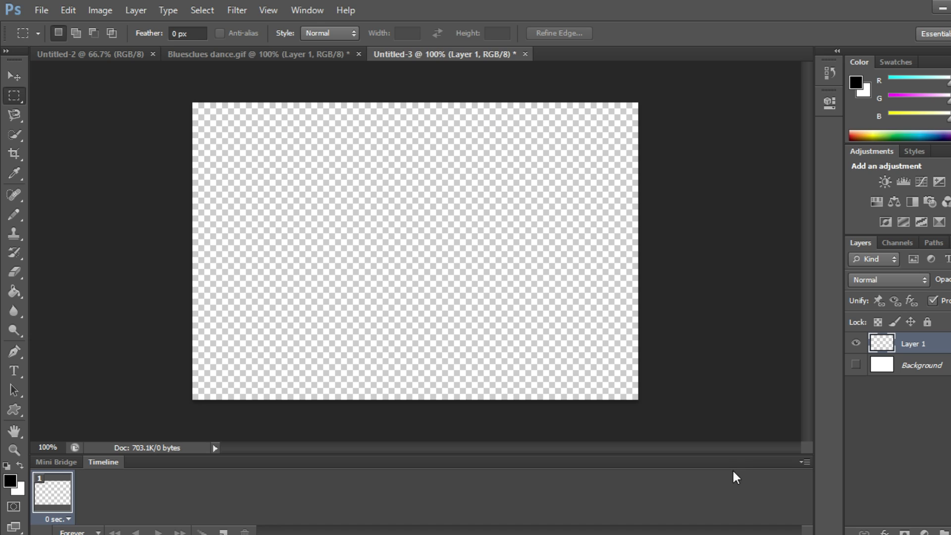
left_click(803, 462)
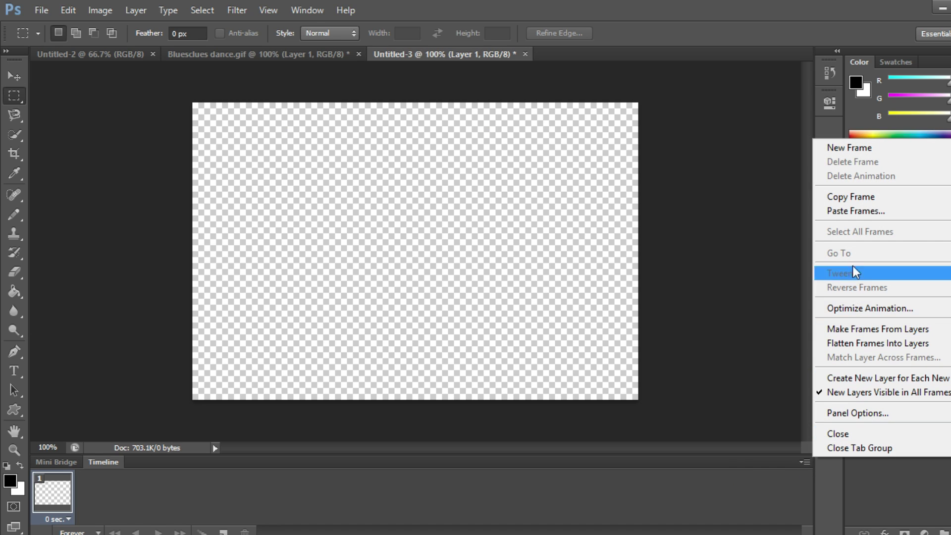
left_click(857, 211)
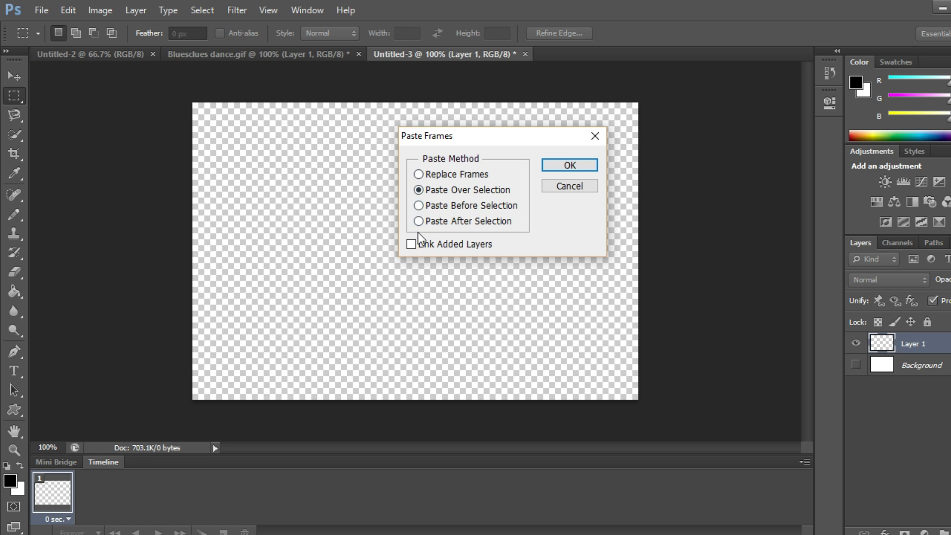
left_click(572, 171)
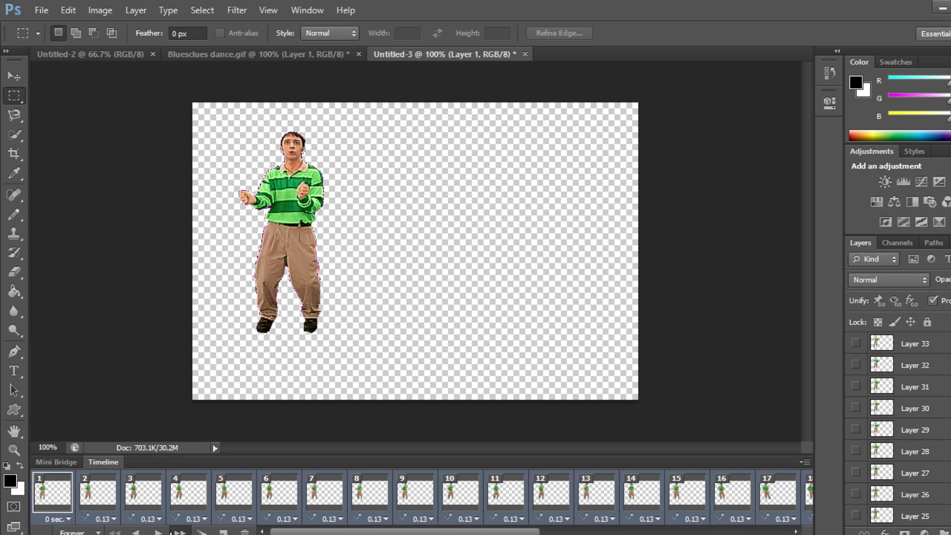
left_click(159, 532)
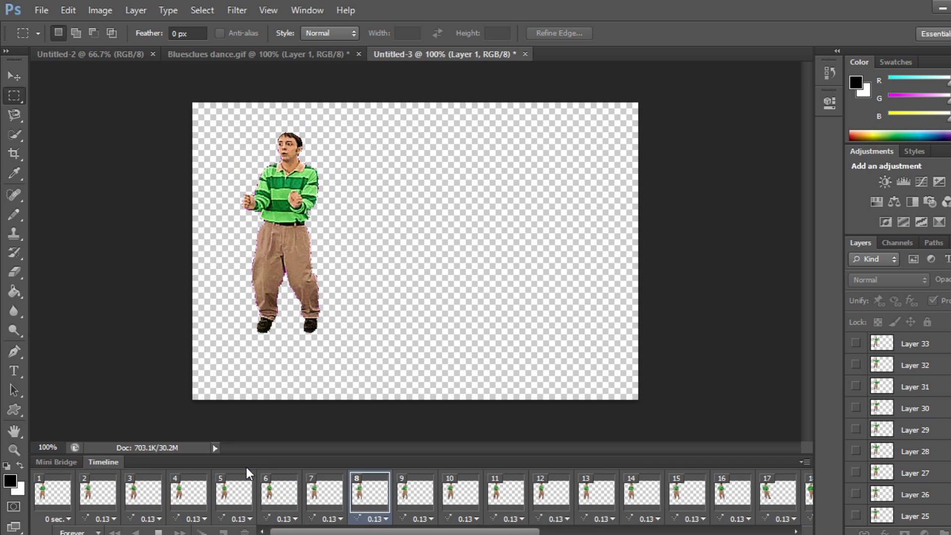
Stop the playback, go to frame 1 and select all the pasted dance layers from Layer 1 to Layer 33
key("space")
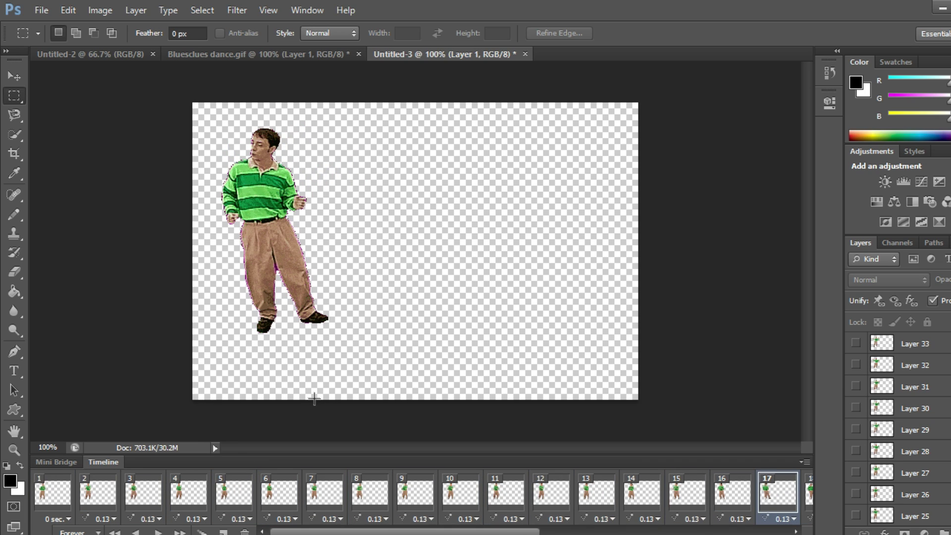
left_click(67, 497)
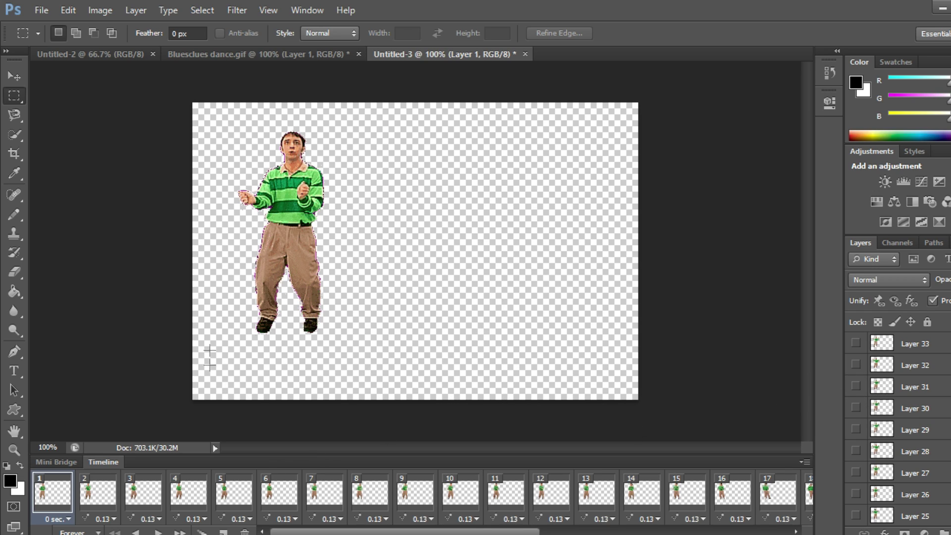
scroll(891, 439, "down", 9)
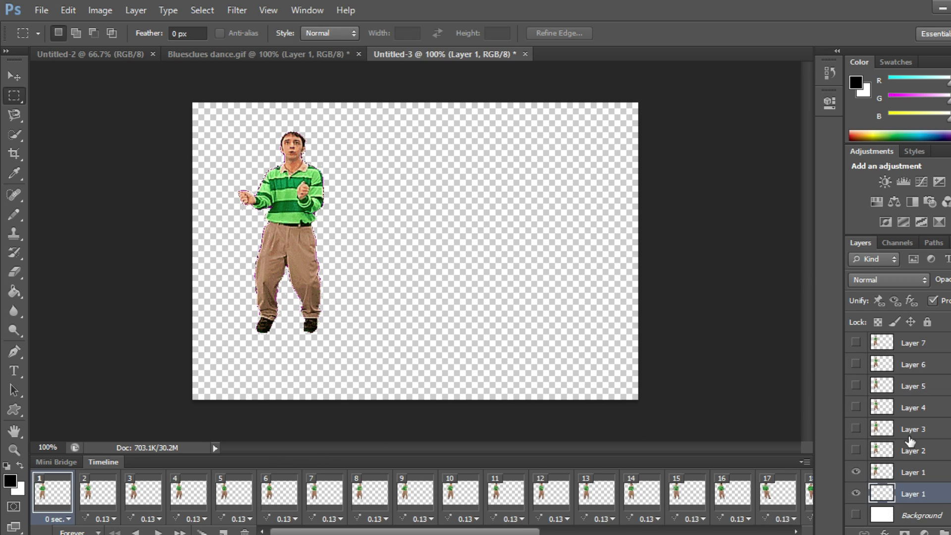
left_click(915, 478)
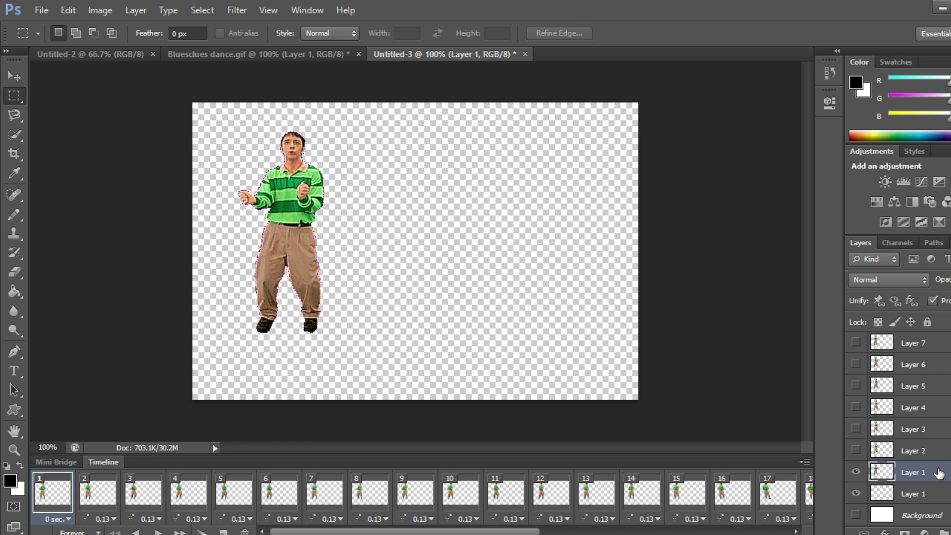
scroll(938, 473, "up", 9)
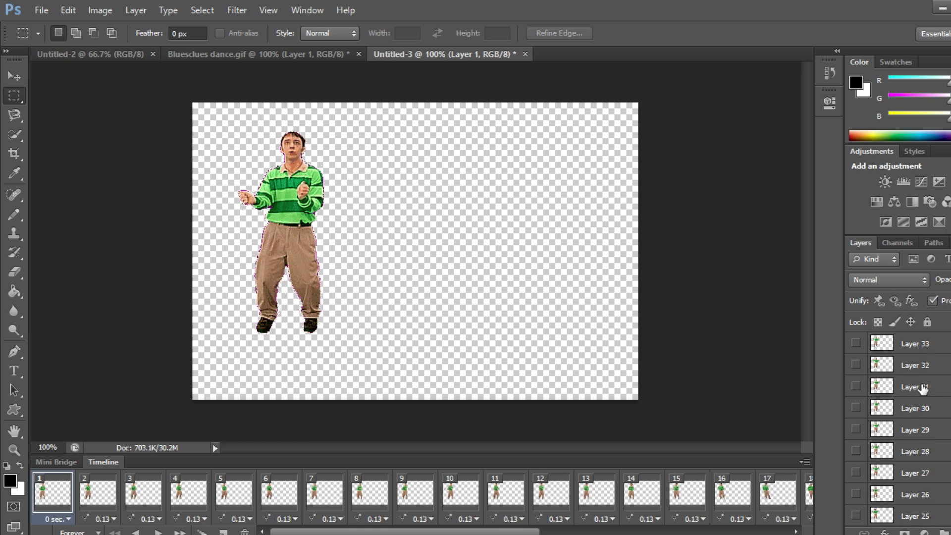
left_click(916, 352, "shift")
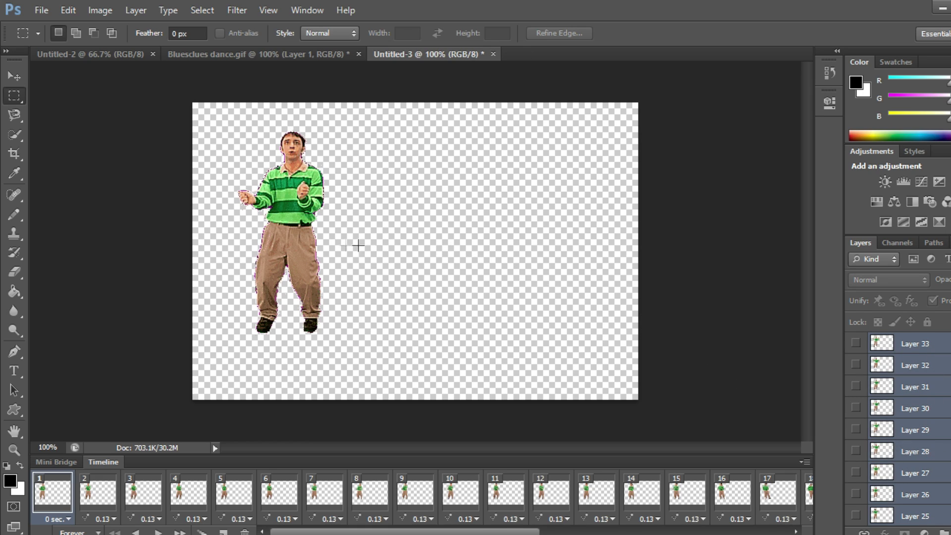
Move the selected dance layers with Free Transform into the canvas's lower-right corner, at about X 519.5 px, Y 300 px
right_click(295, 218)
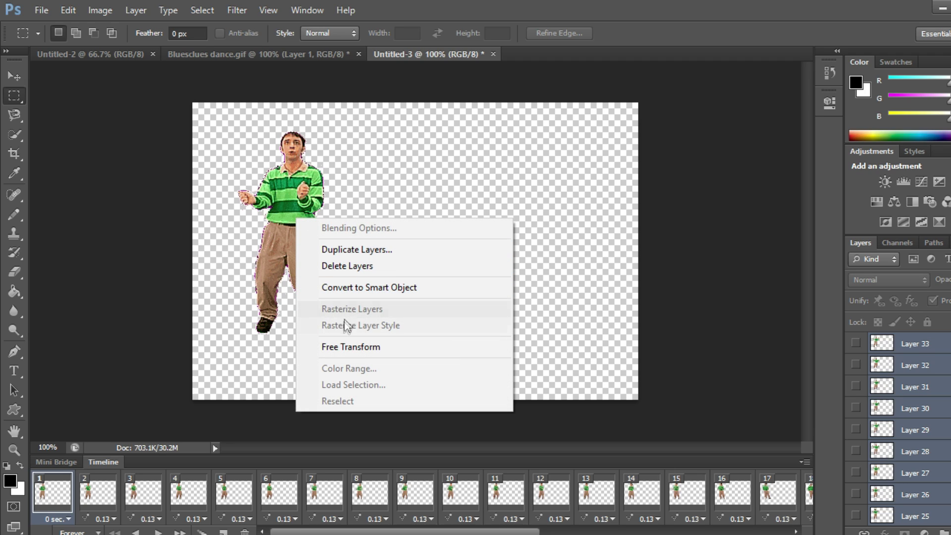
left_click(339, 347)
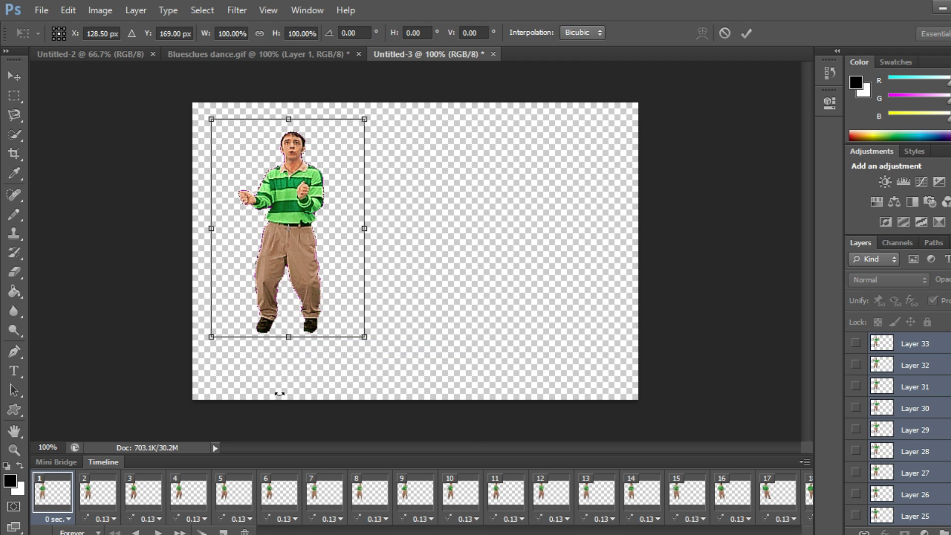
scroll(911, 473, "down", 3)
scroll(911, 473, "down", 7)
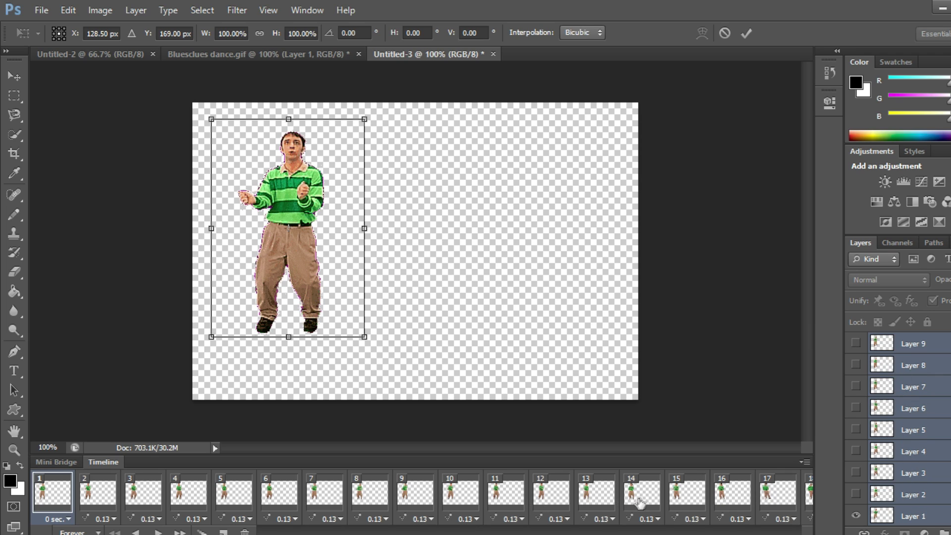
left_click_drag(314, 253, 483, 252)
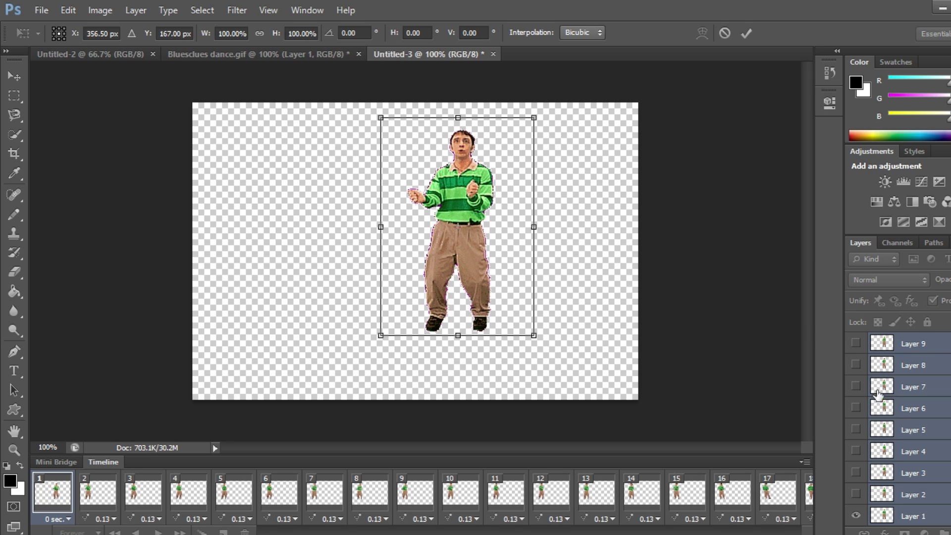
left_click_drag(447, 292, 532, 331)
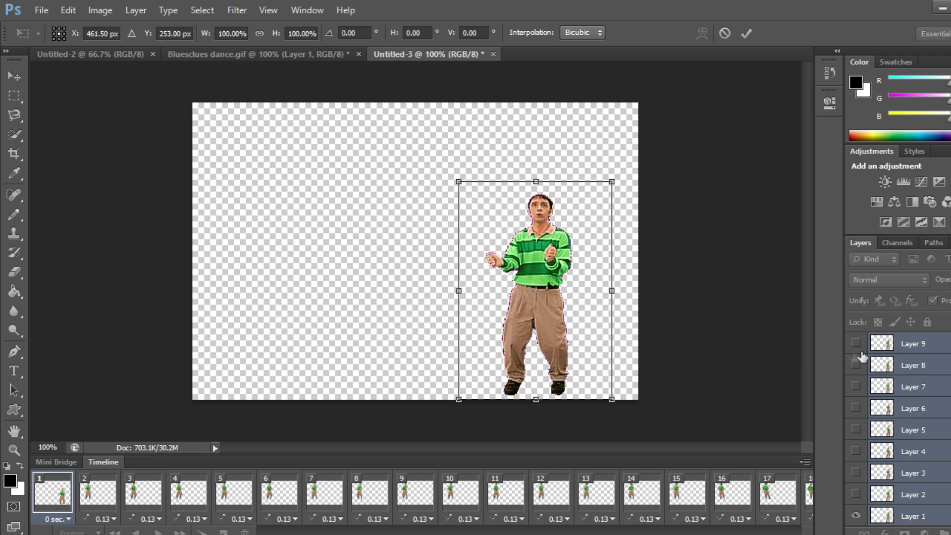
left_click_drag(553, 299, 569, 311)
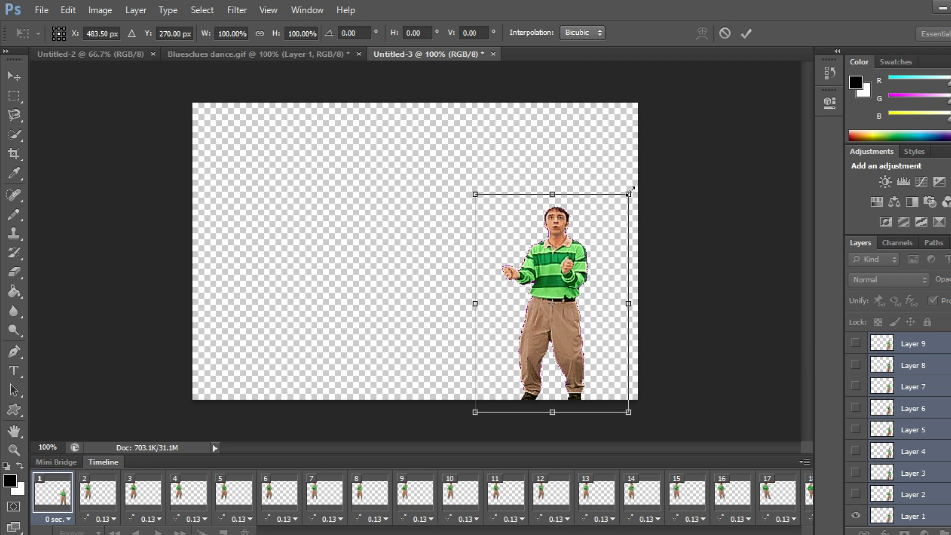
left_click_drag(550, 283, 580, 306)
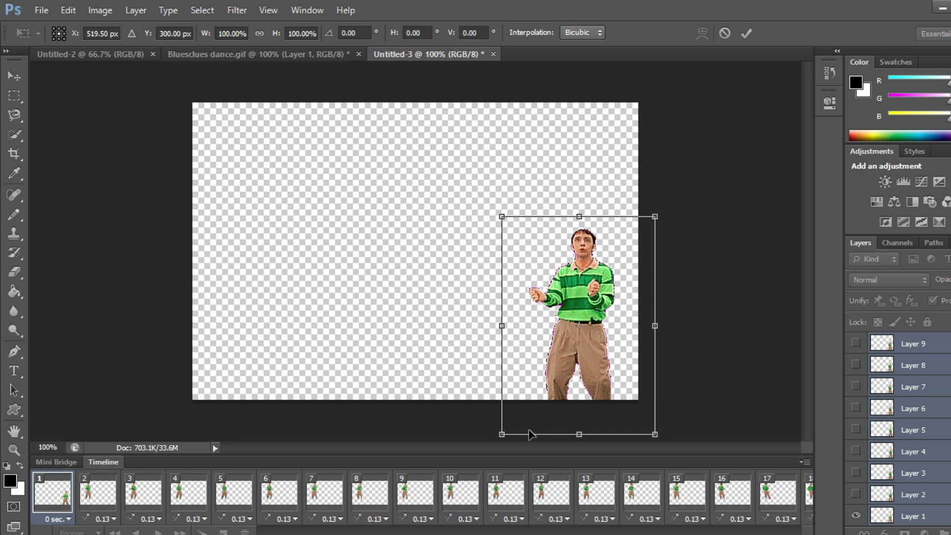
key("Return")
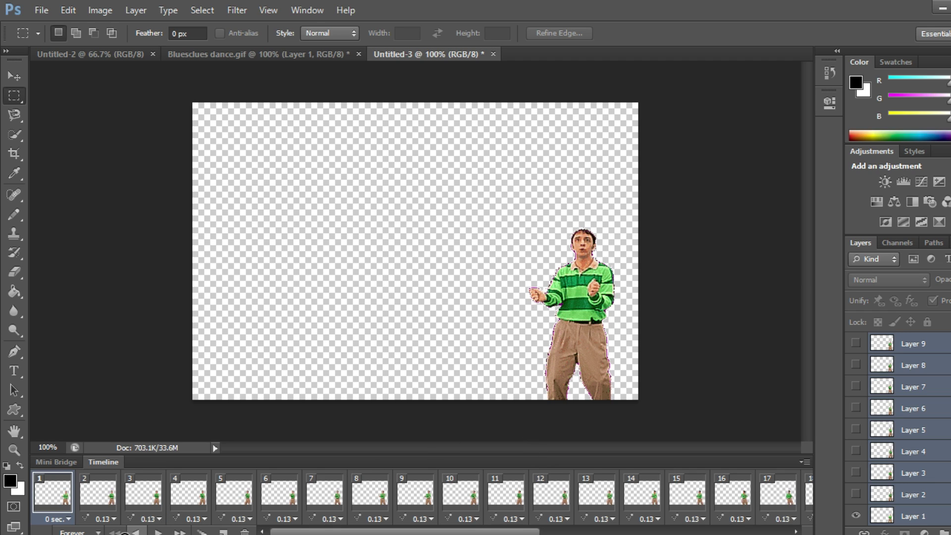
Preview the animation, shift the dancer layers left to about X 504.5 px with Free Transform, and replay it before returning to frame 1
left_click(158, 532)
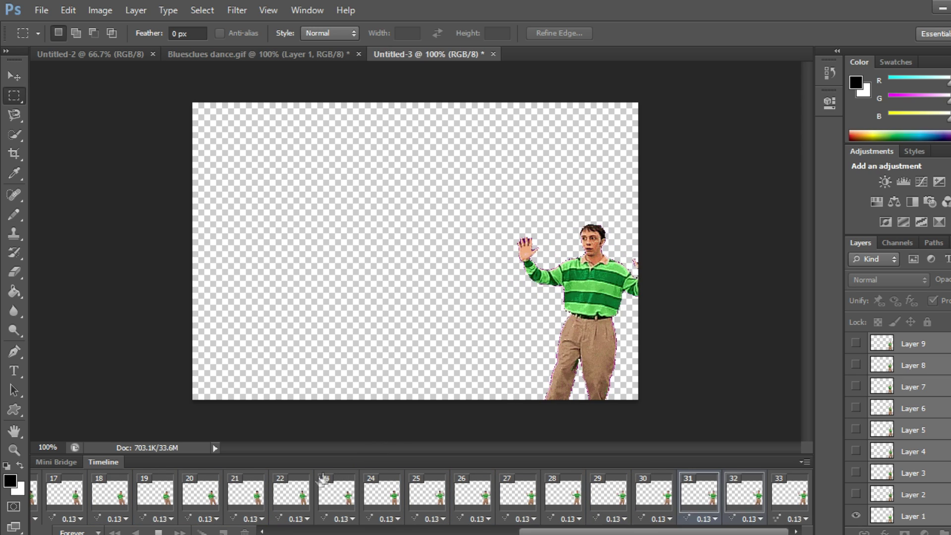
key("space")
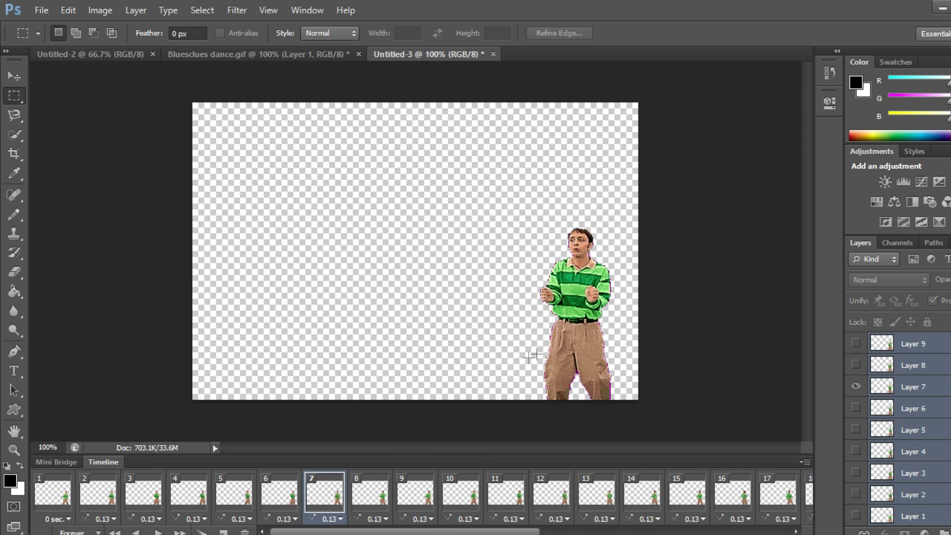
right_click(572, 328)
left_click(619, 458)
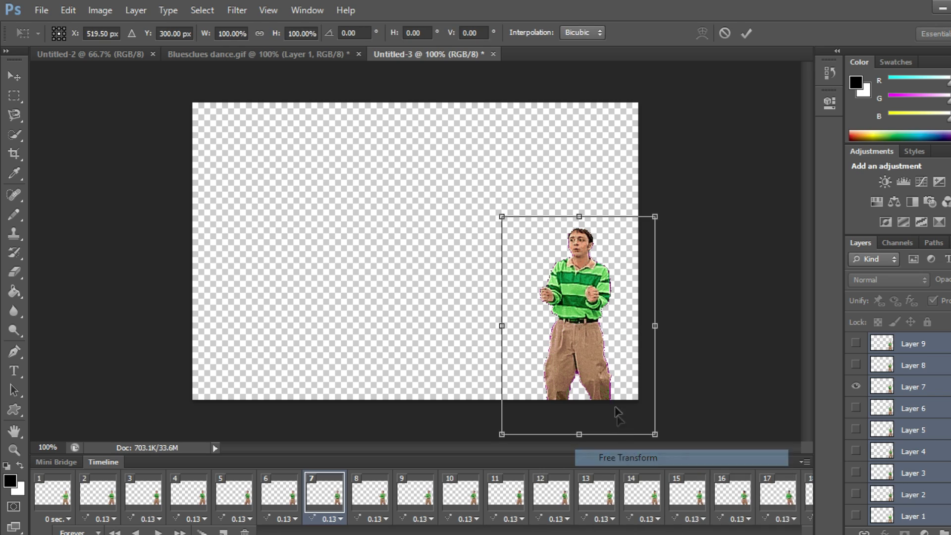
left_click_drag(594, 349, 584, 350)
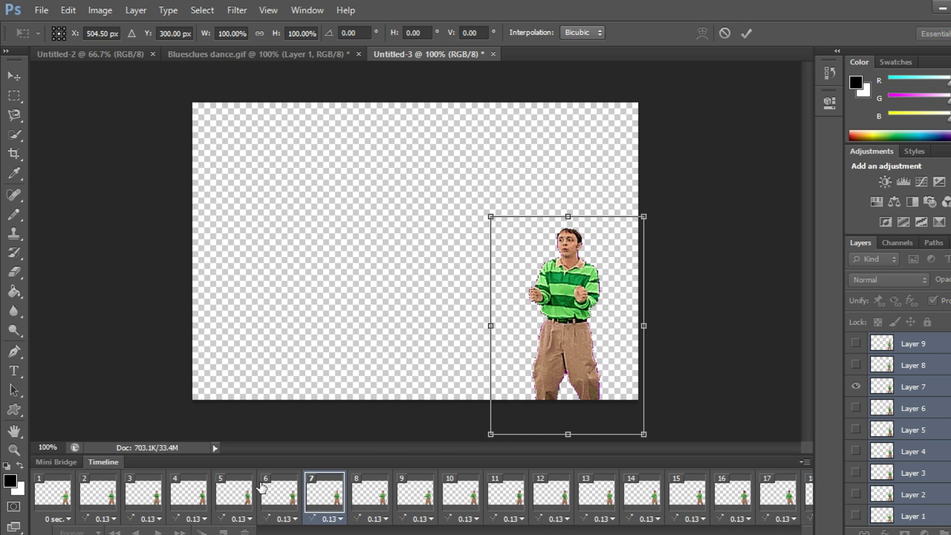
key("Return")
left_click(158, 532)
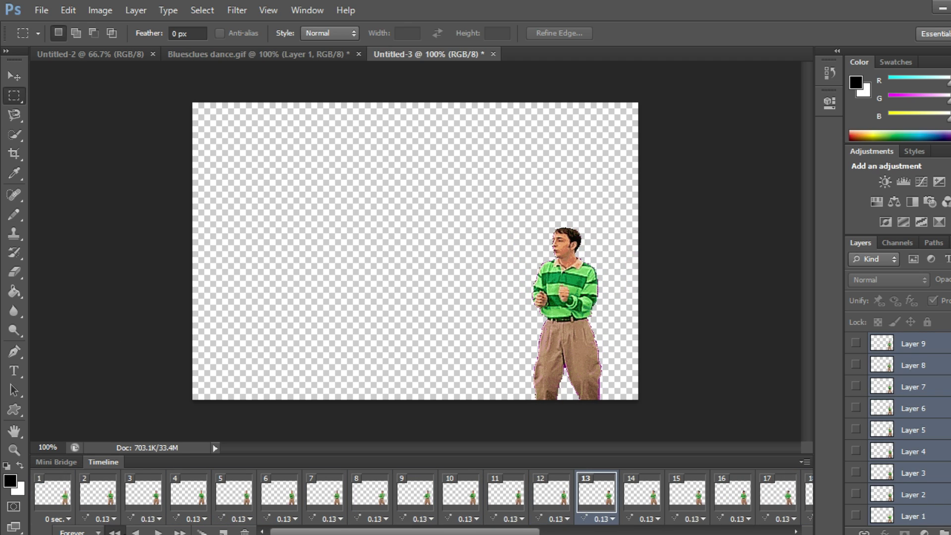
left_click(114, 532)
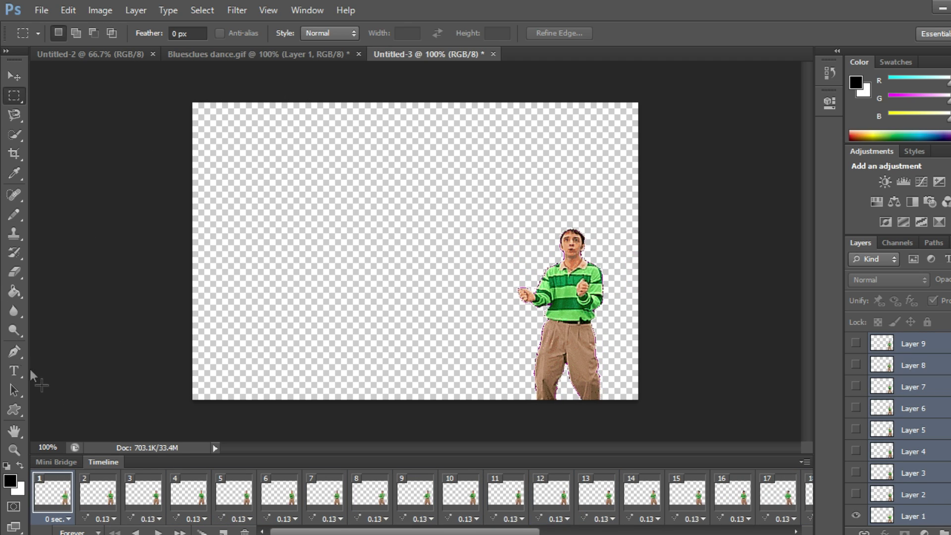
Open the Chicken dance GIF from the gifs folder
left_click(45, 12)
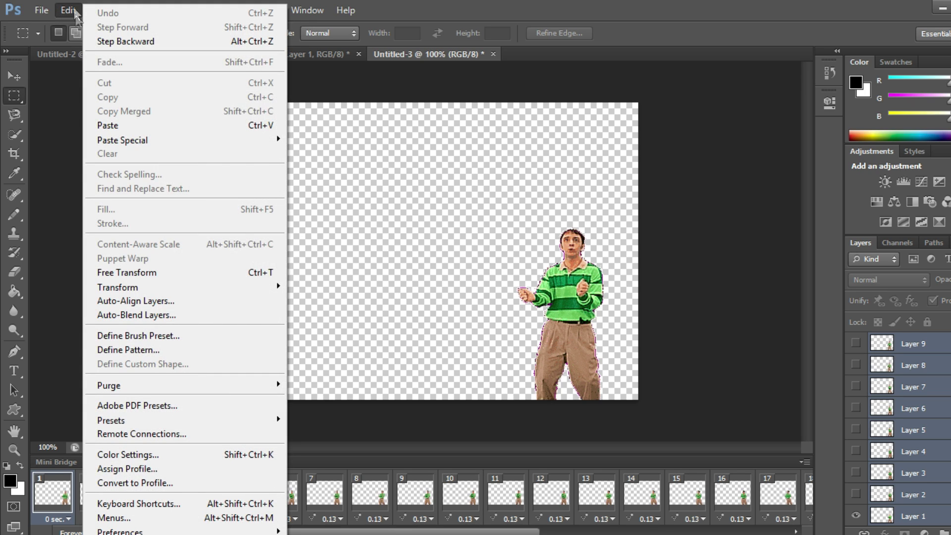
left_click(40, 41)
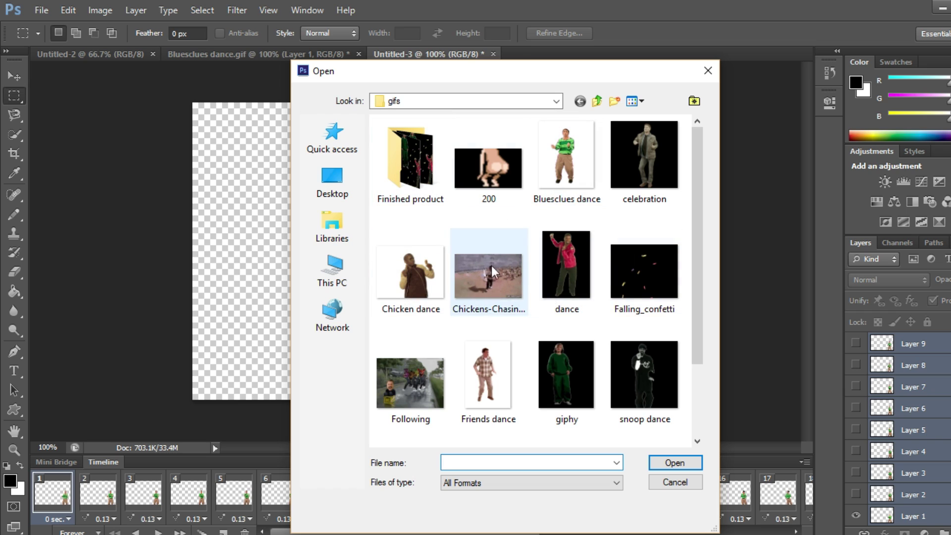
double_click(400, 295)
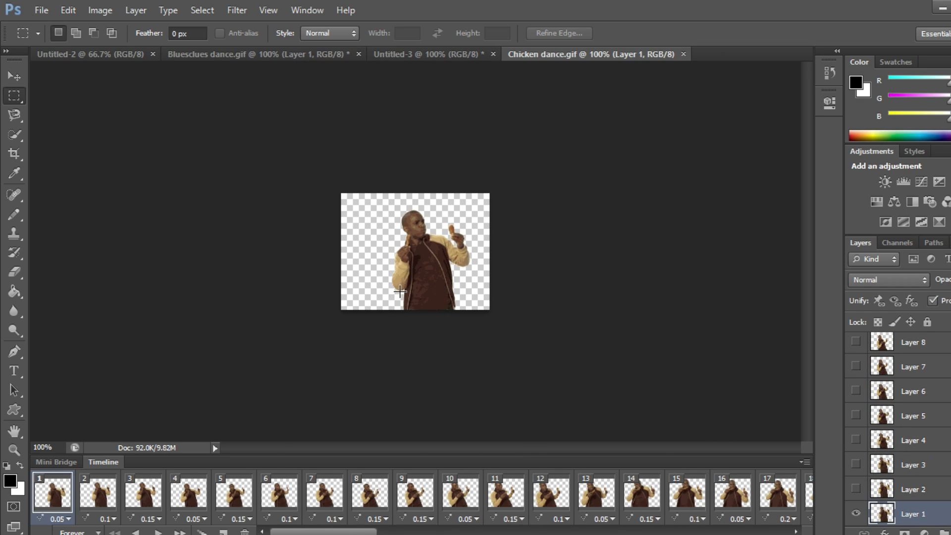
Play the Chicken dance animation from frame 10 to examine its movement
mouse_move(41, 502)
left_mouse_down()
mouse_move(713, 490)
mouse_move(753, 502)
mouse_move(752, 519)
mouse_move(35, 515)
mouse_move(55, 512)
left_mouse_up()
left_click(444, 510)
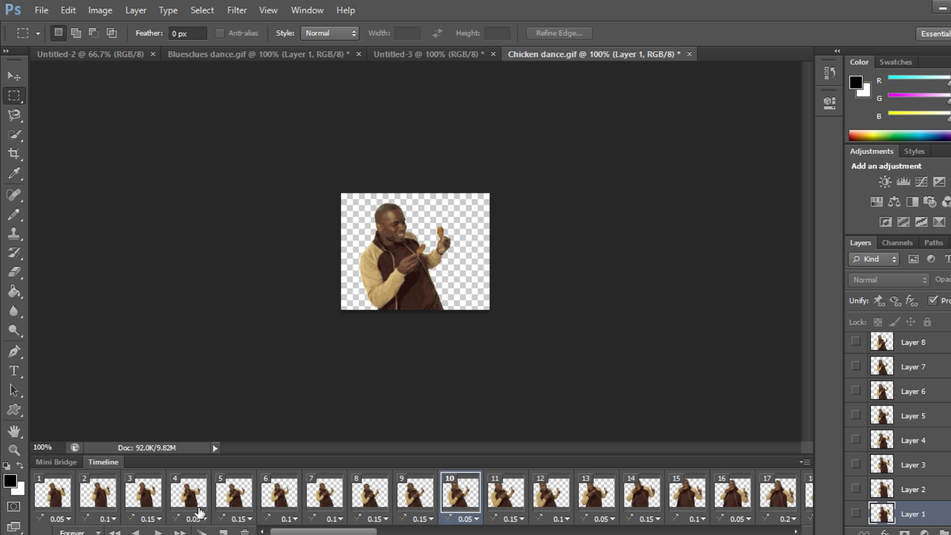
key("space")
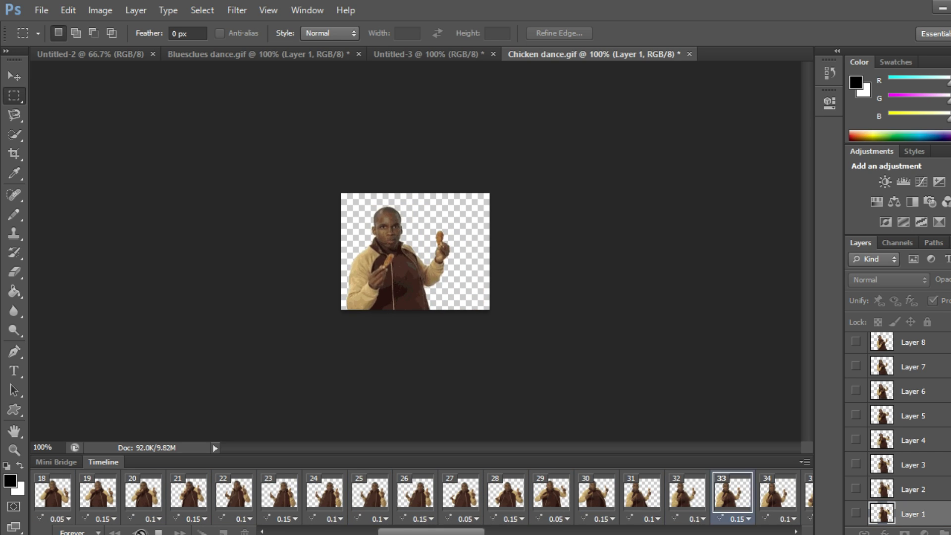
key("space")
key("space")
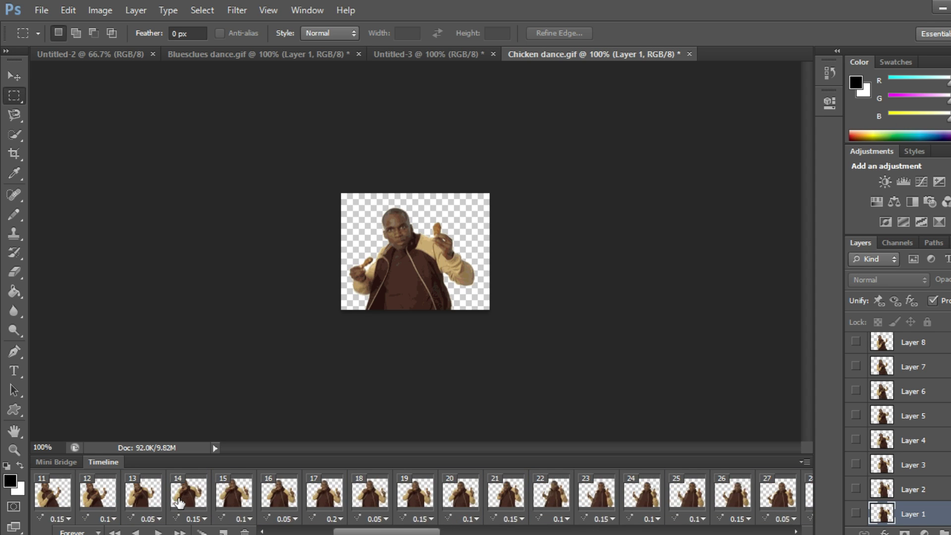
scroll(179, 503, "up", 2)
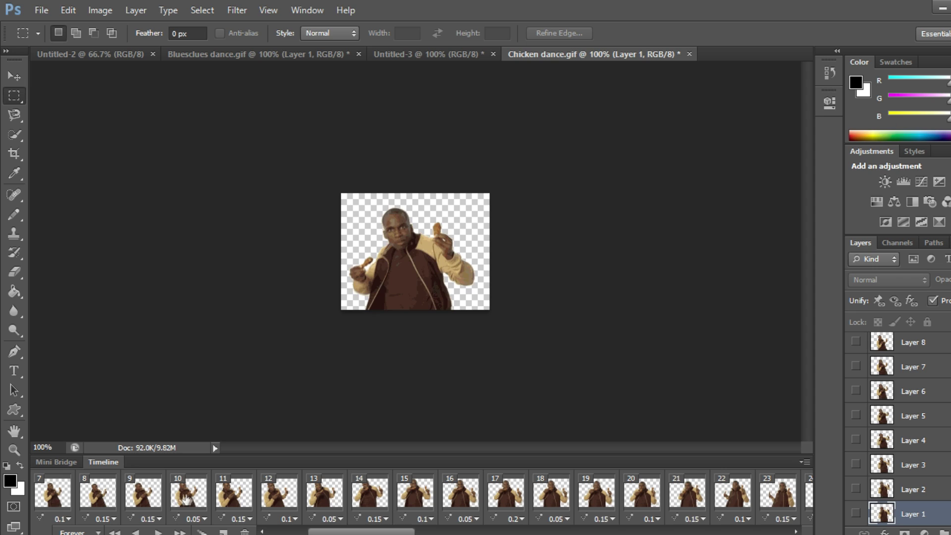
left_click(183, 500)
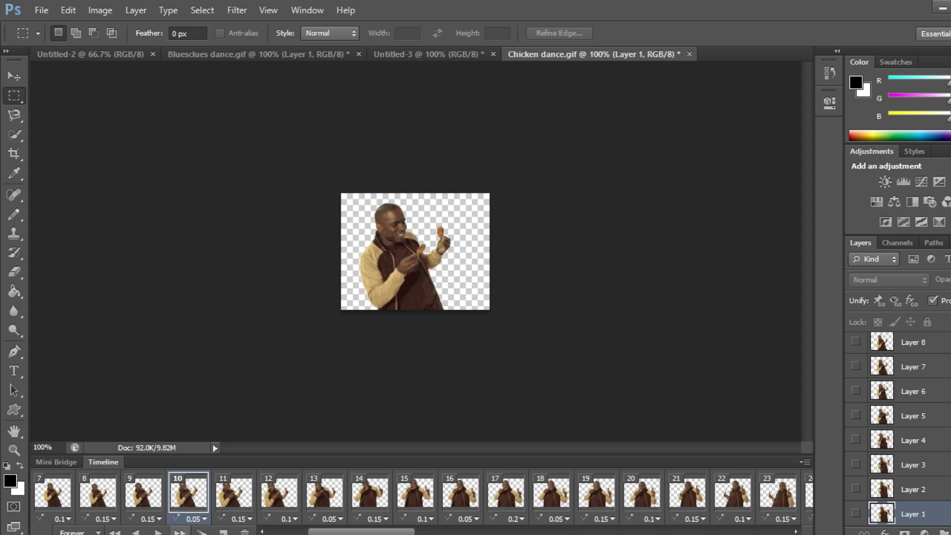
left_click(158, 532)
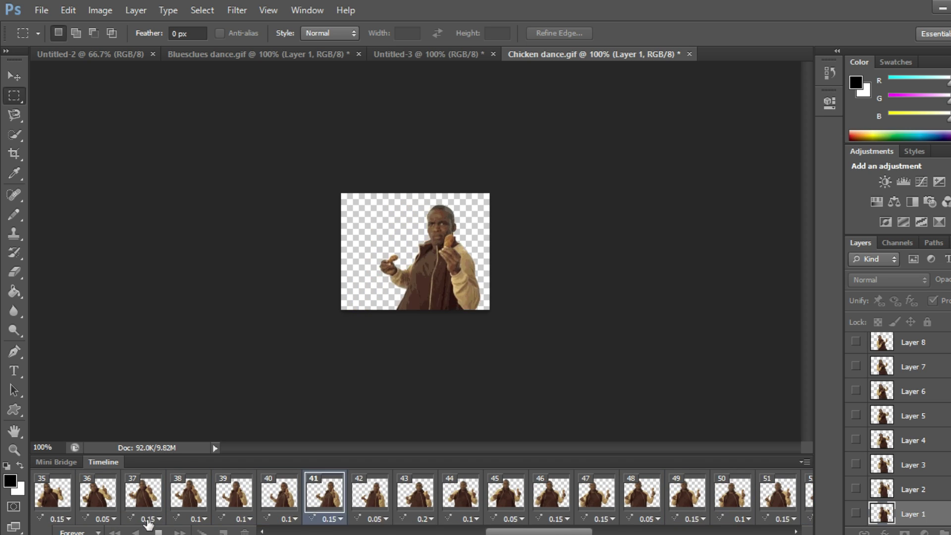
left_click(158, 531)
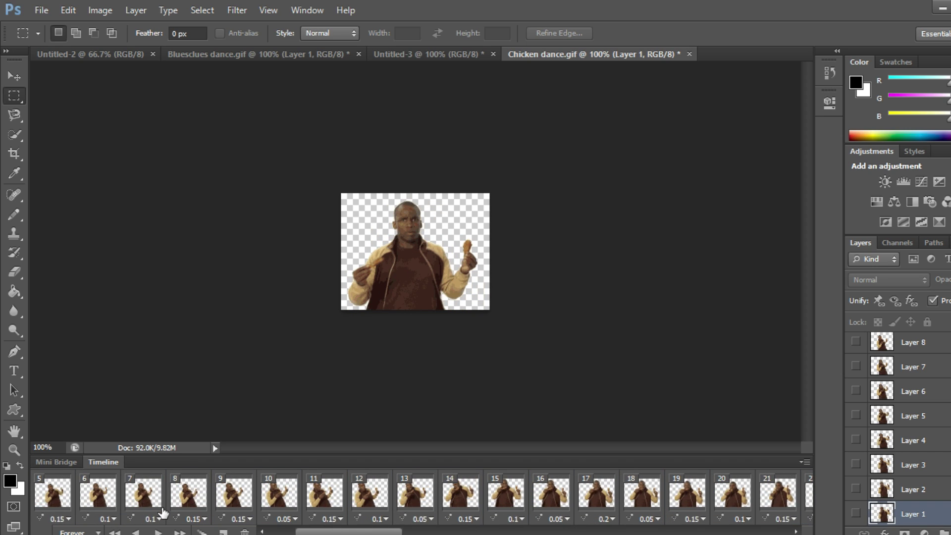
Select frames 9 to 42 of the Chicken dance animation and copy them
left_click(184, 509)
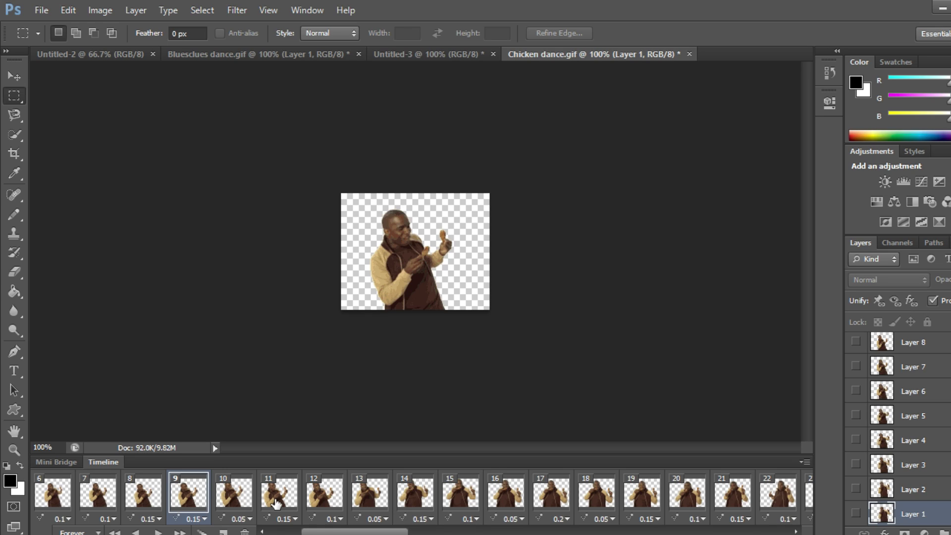
scroll(392, 477, "right", 8)
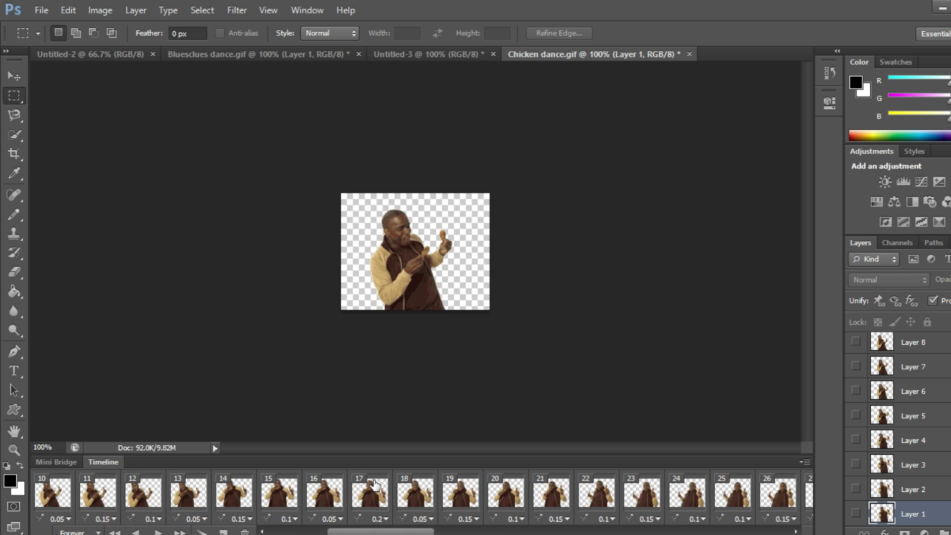
scroll(455, 496, "right", 3)
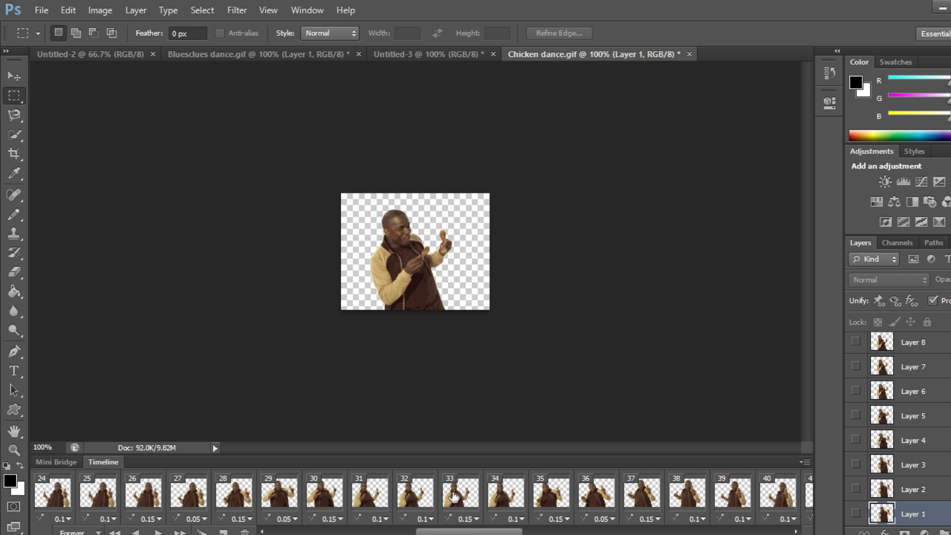
scroll(460, 495, "right", 3)
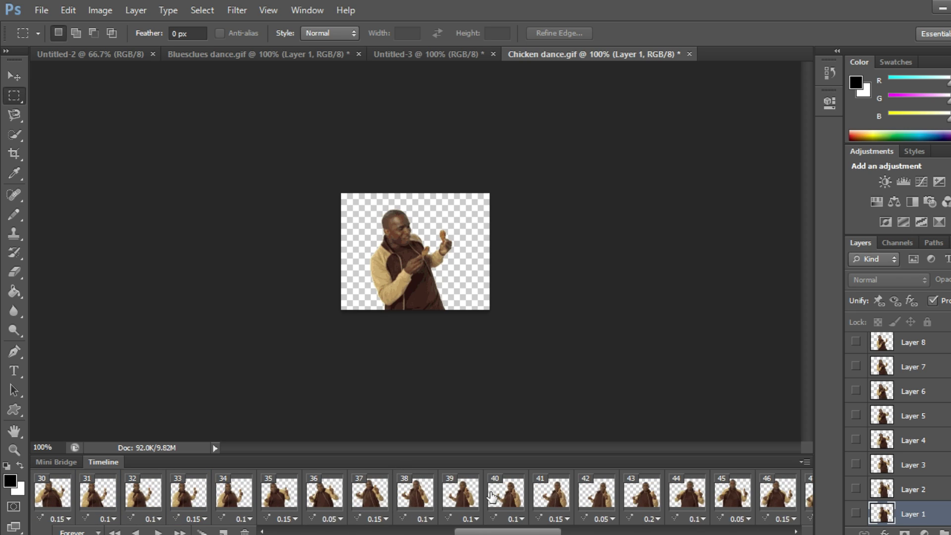
left_click(551, 500)
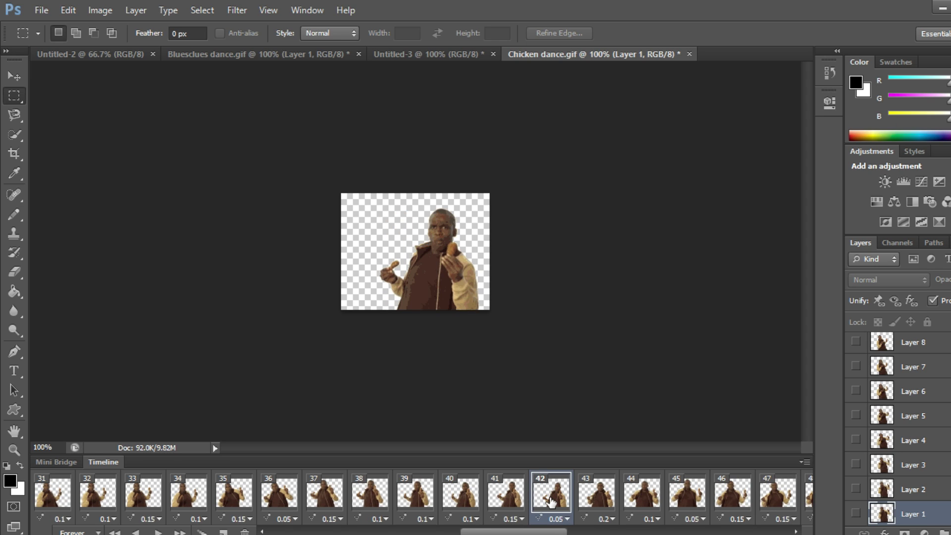
scroll(235, 499, "left", 10)
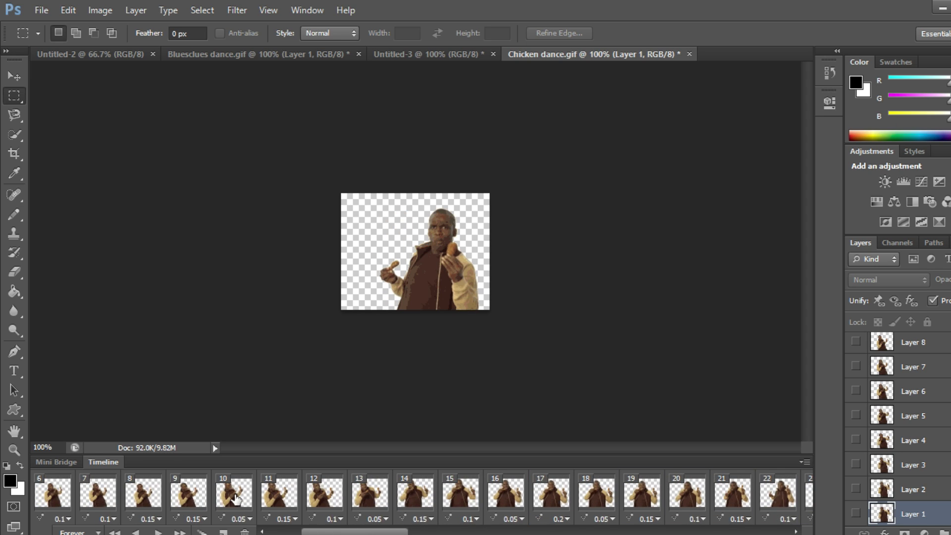
scroll(234, 502, "left", 1)
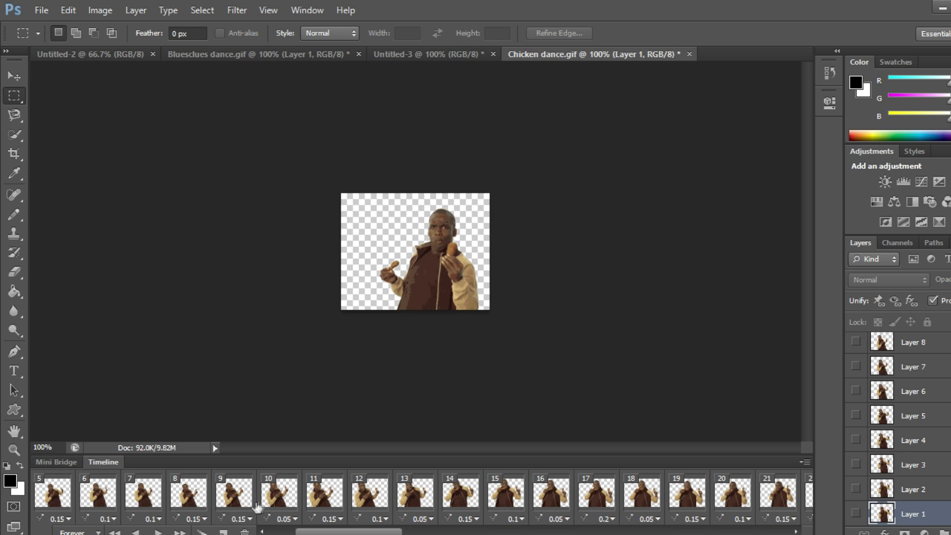
left_click(242, 508, "shift")
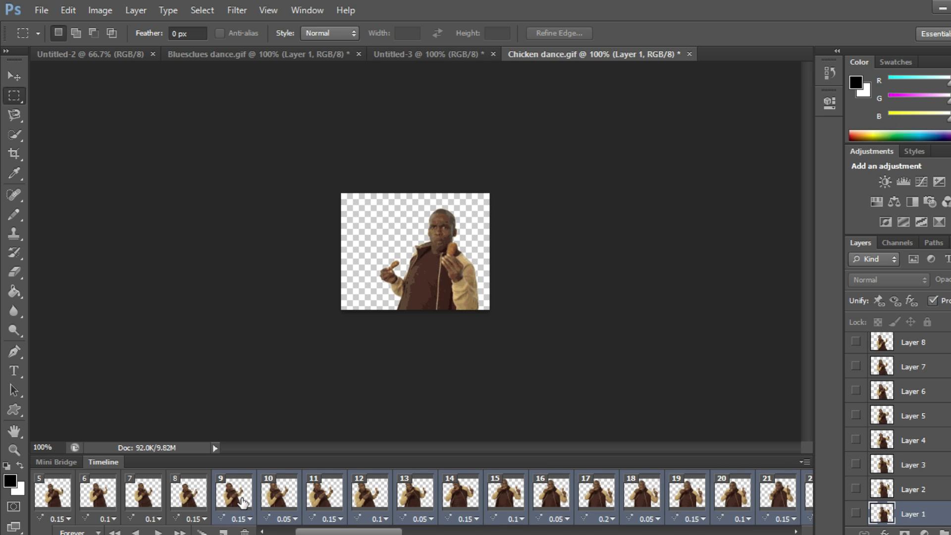
left_click(805, 461)
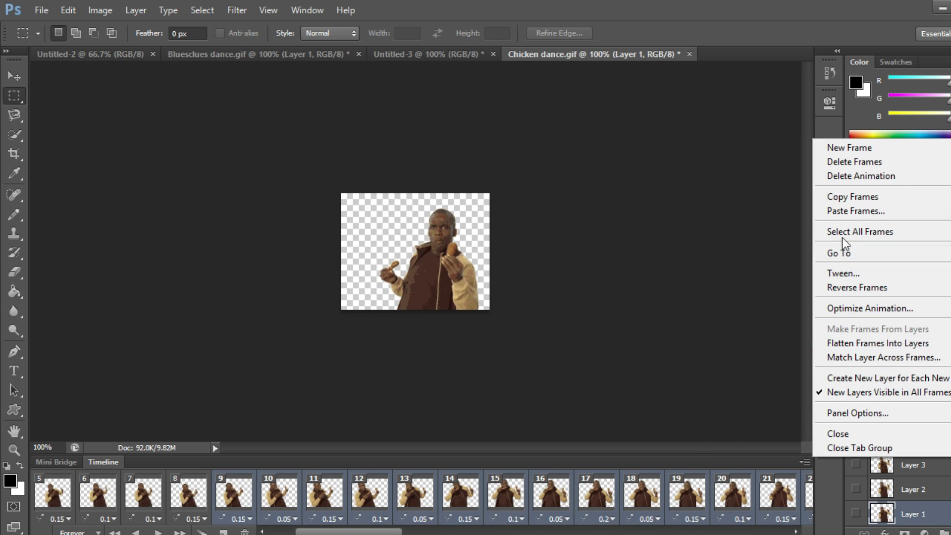
left_click(857, 196)
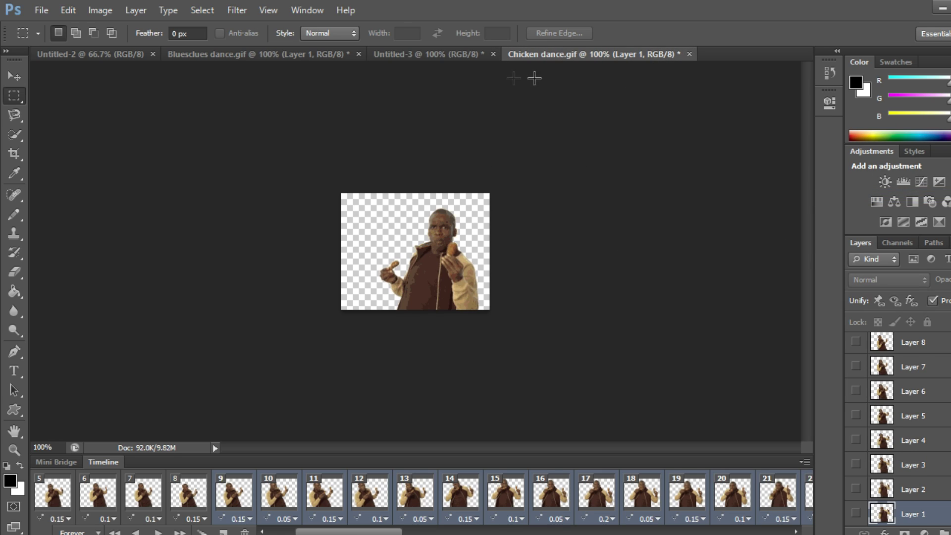
Move the Untitled-3 document after Chicken dance.gif, select frames 1 to 33, and paste the copied frames with Paste Over Selection
left_click_drag(441, 56, 632, 51)
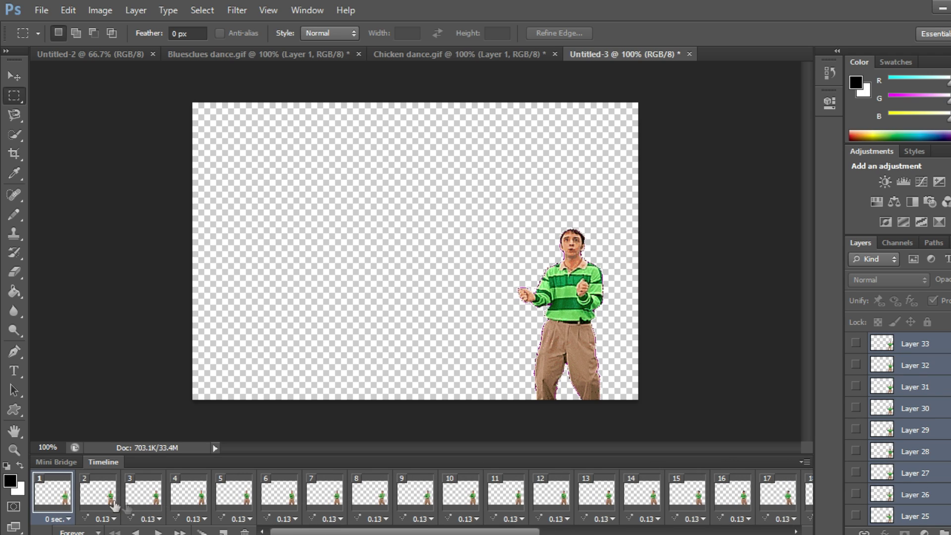
scroll(257, 493, "down", 5)
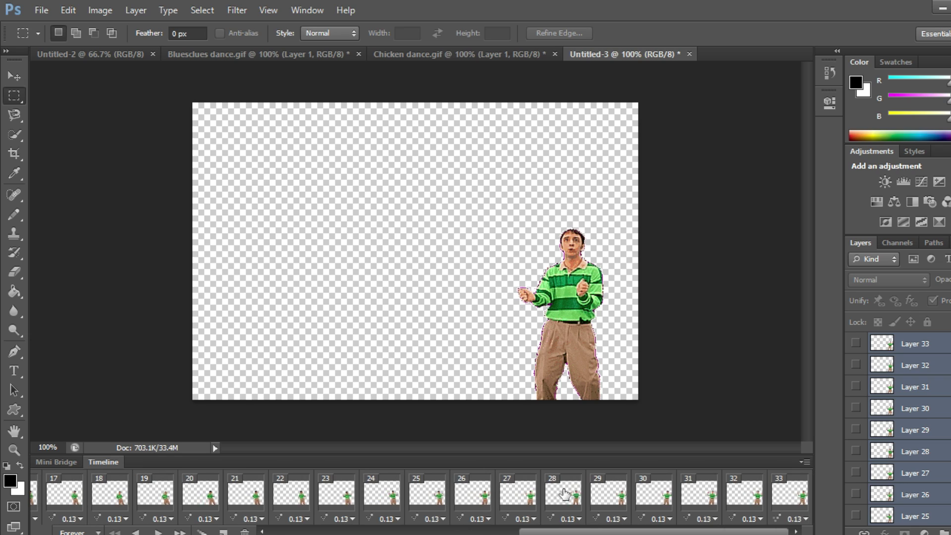
left_click(788, 499, "shift")
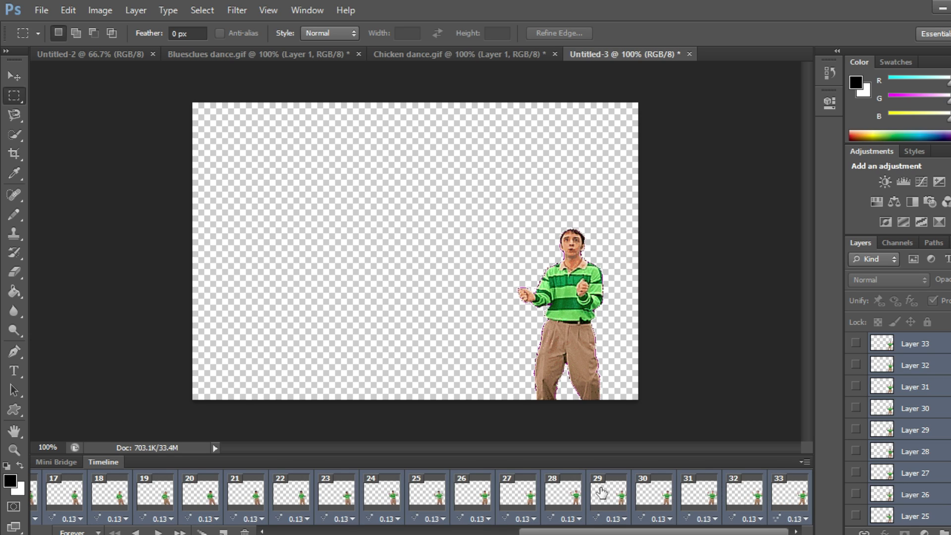
scroll(192, 523, "up", 5)
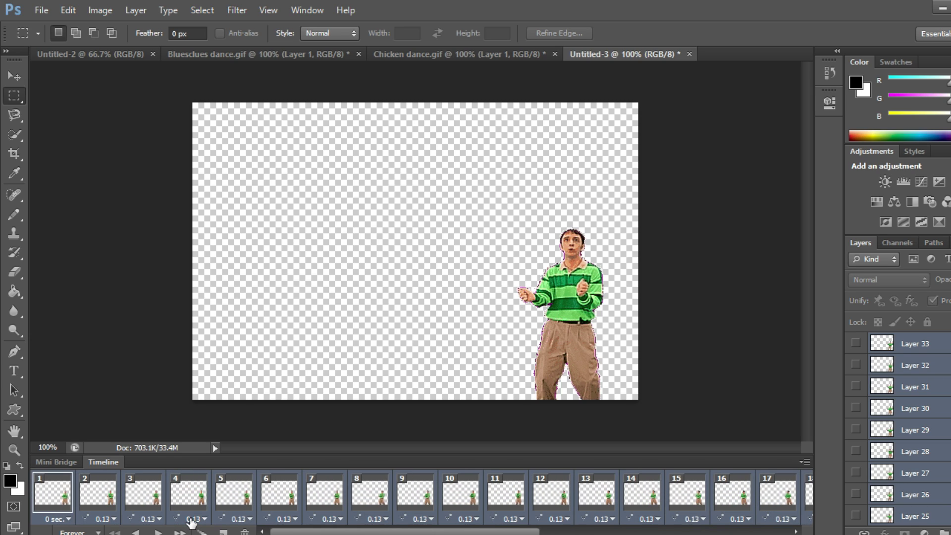
left_click(801, 460)
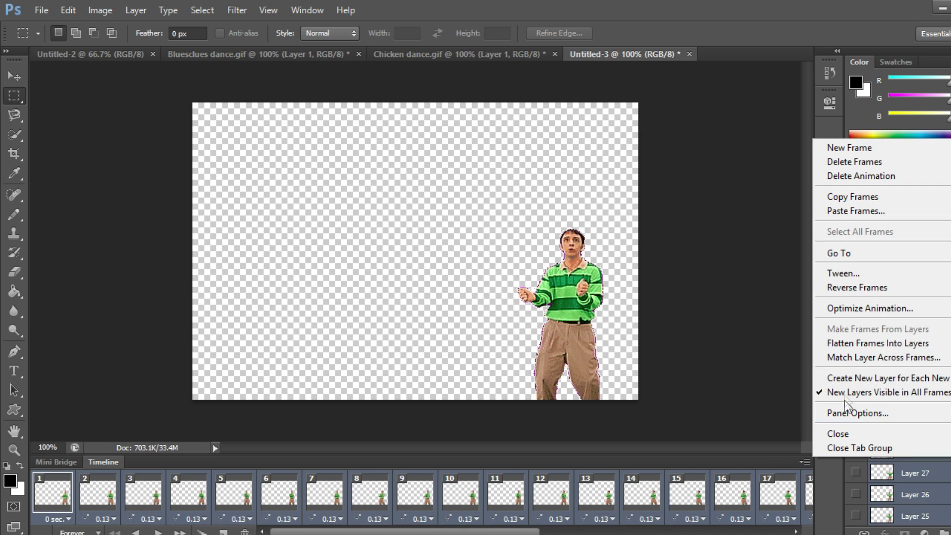
left_click(855, 206)
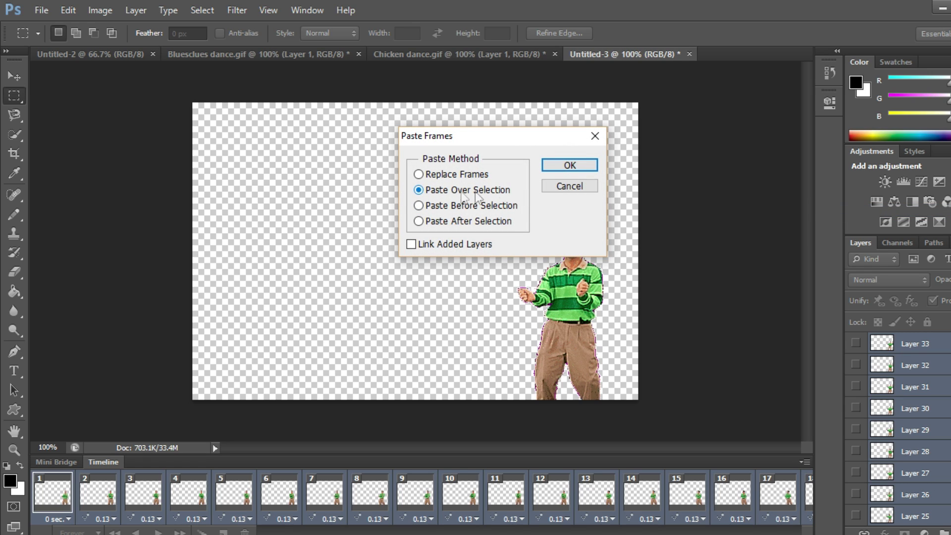
left_click(567, 169)
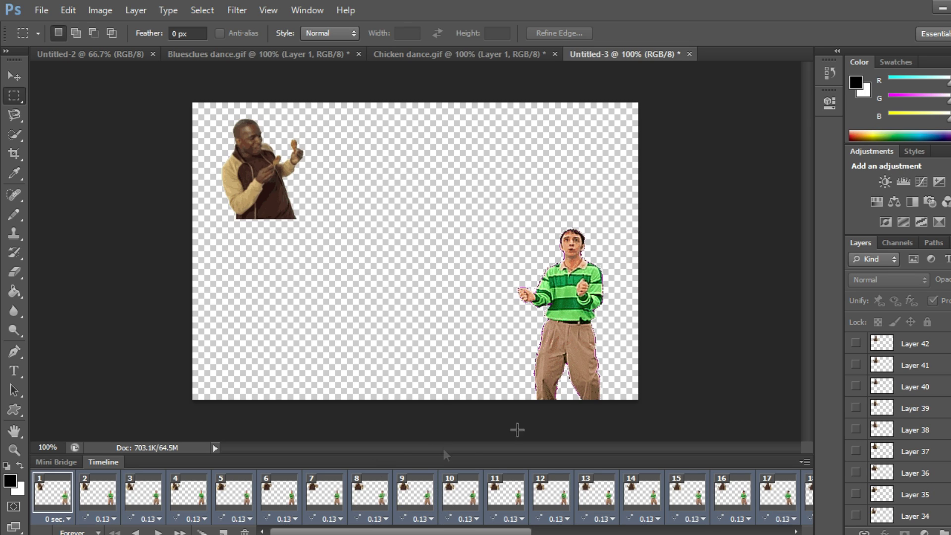
Play the combined animation to check both dancers, then stop it and return to the first frame
left_click(159, 532)
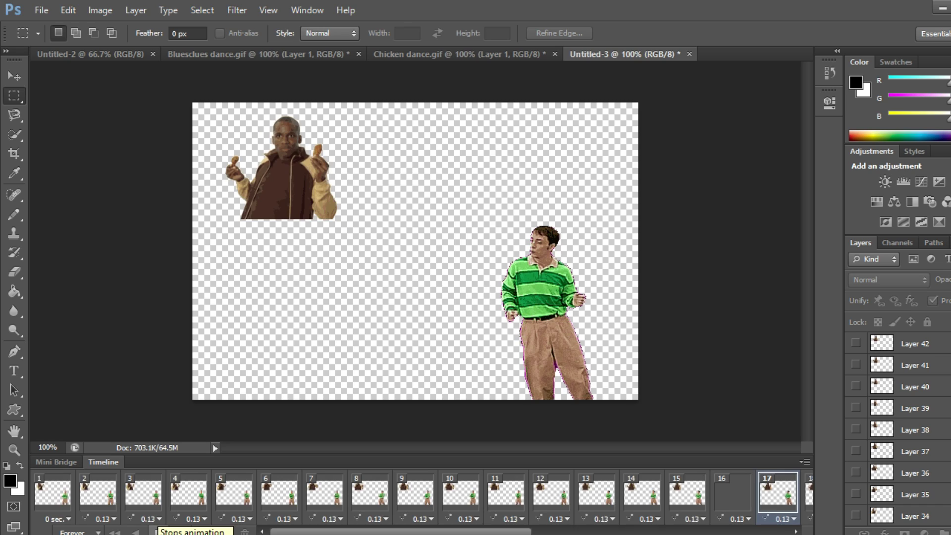
left_click(158, 532)
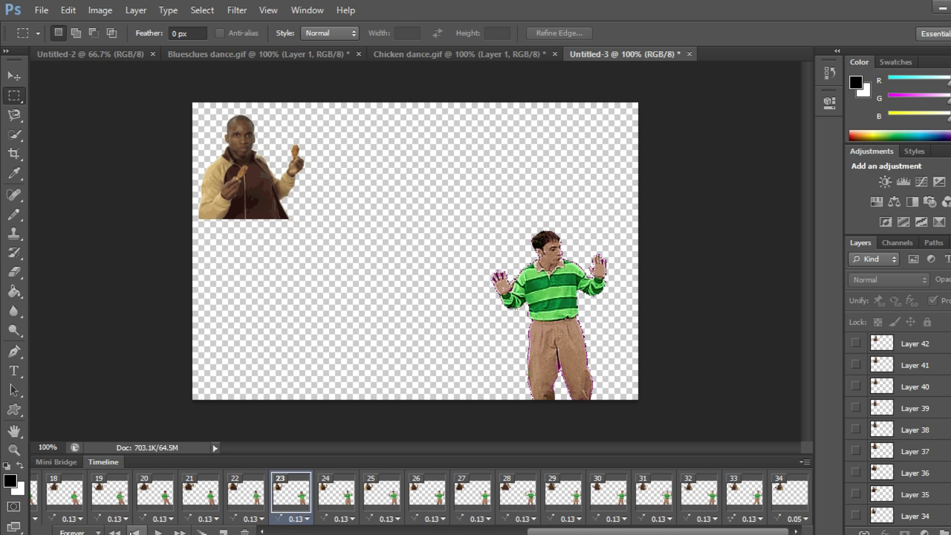
left_click(116, 533)
Free Transform the Chicken dance layers, Layer 9 to Layer 42, into the lower-left corner at about 115% width and 125% height, and preview
scroll(931, 406, "down", 10)
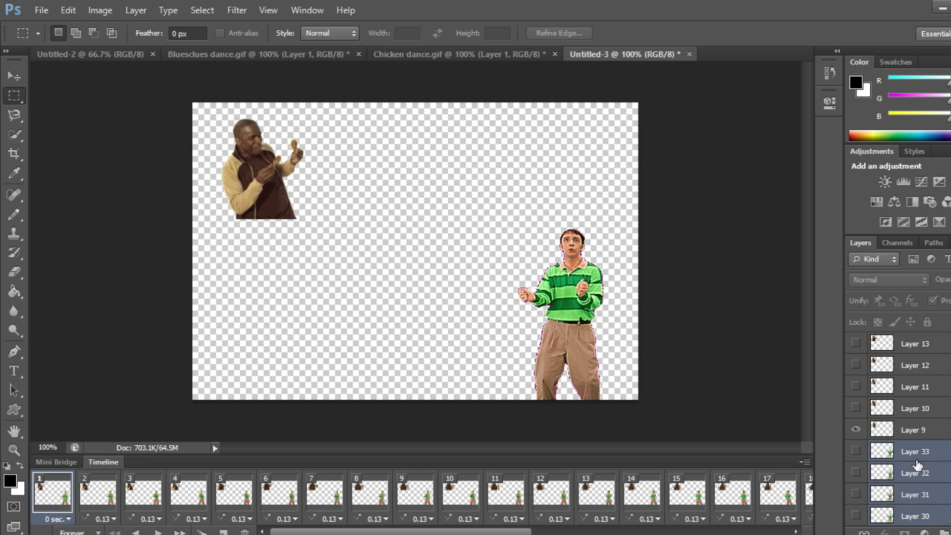
left_click(910, 432)
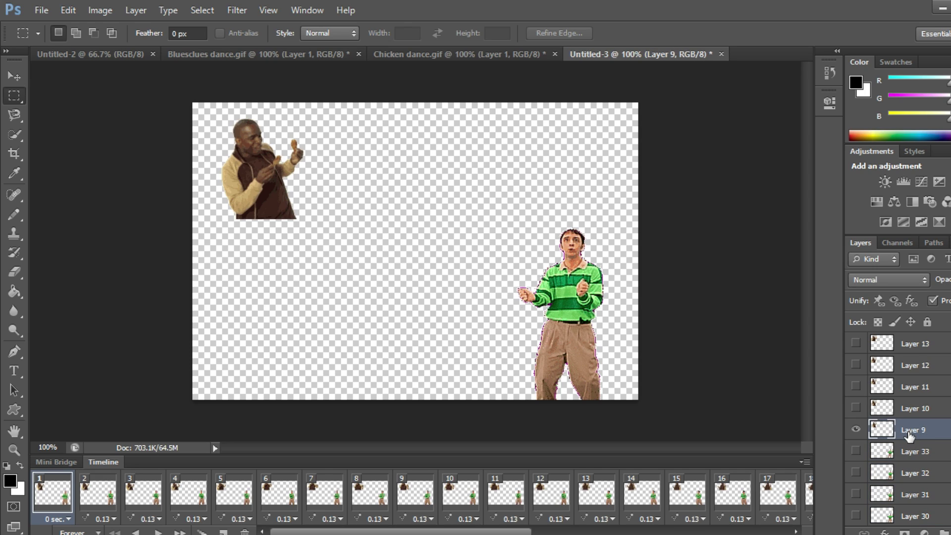
scroll(911, 431, "up", 10)
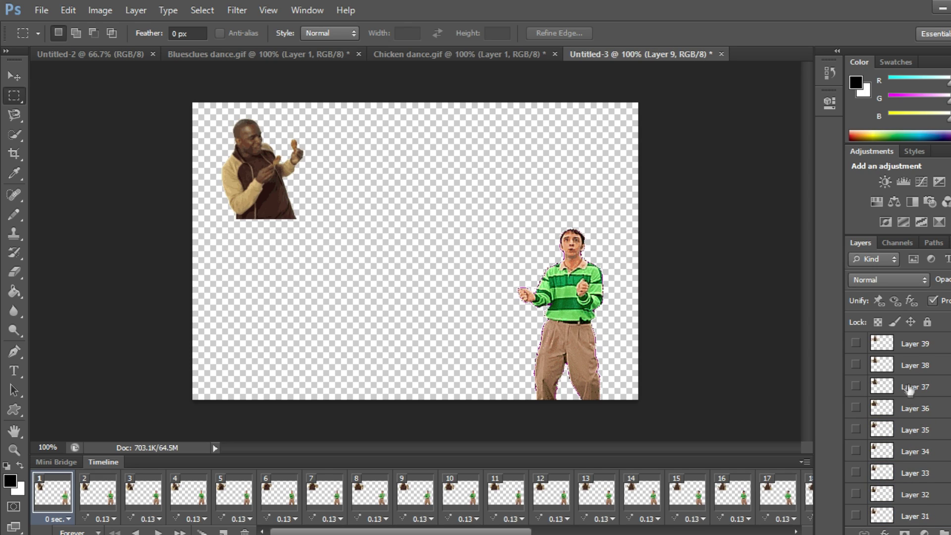
left_click(914, 345, "shift")
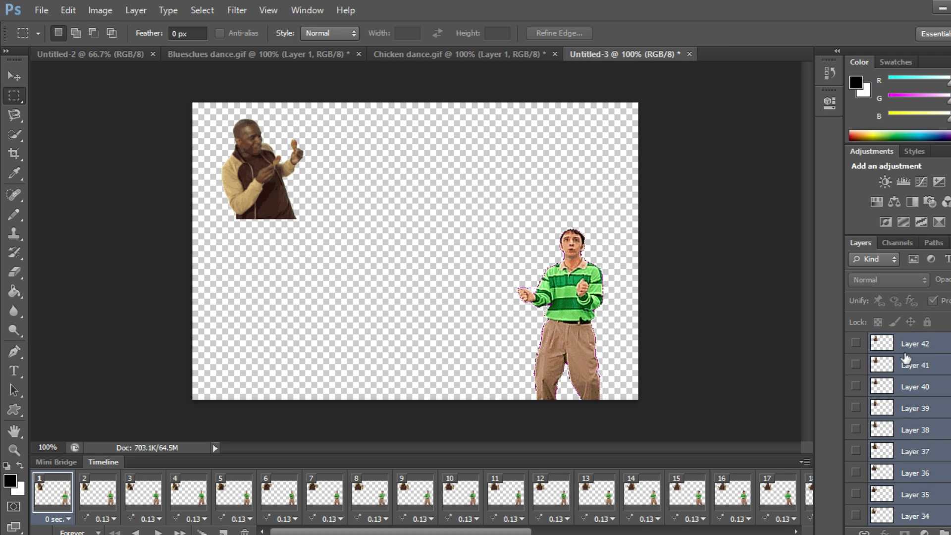
right_click(260, 203)
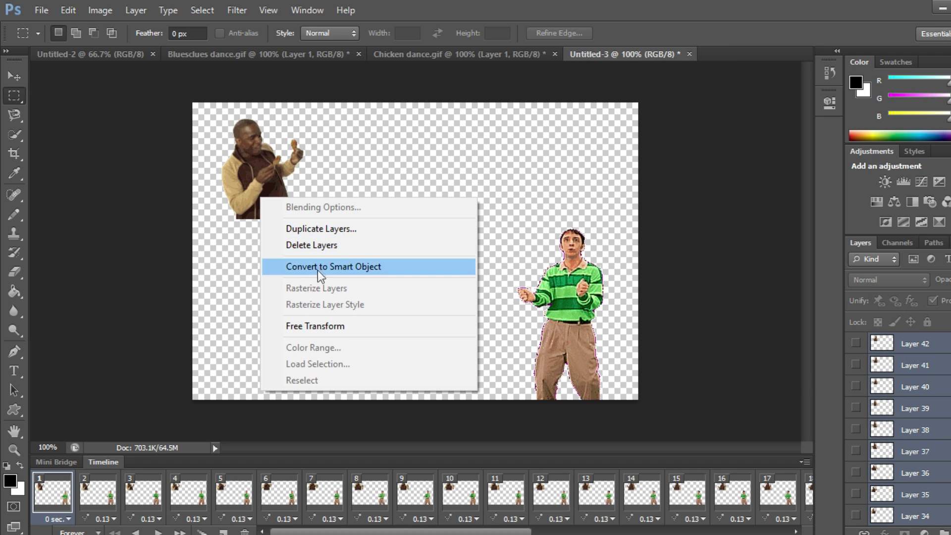
left_click(317, 322)
left_click_drag(275, 199, 277, 372)
left_click_drag(338, 283, 361, 254)
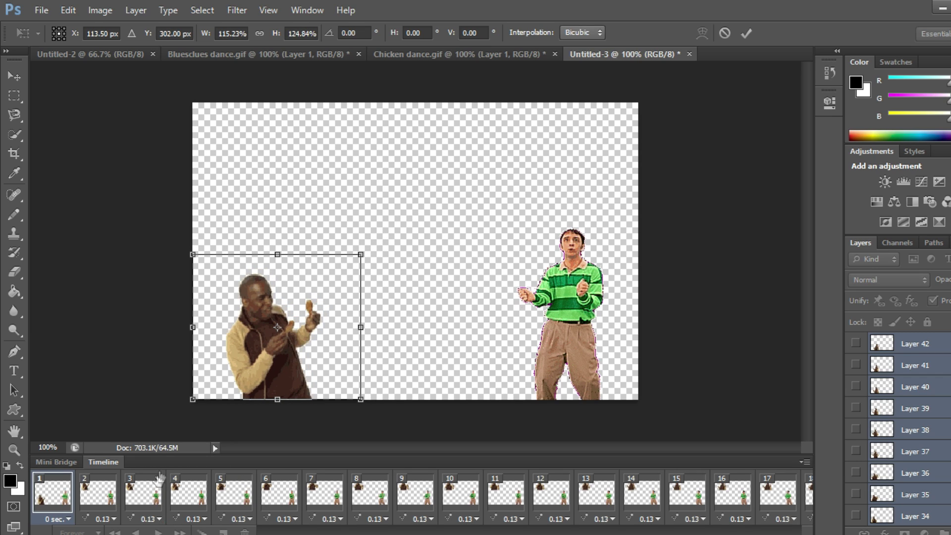
key("Return")
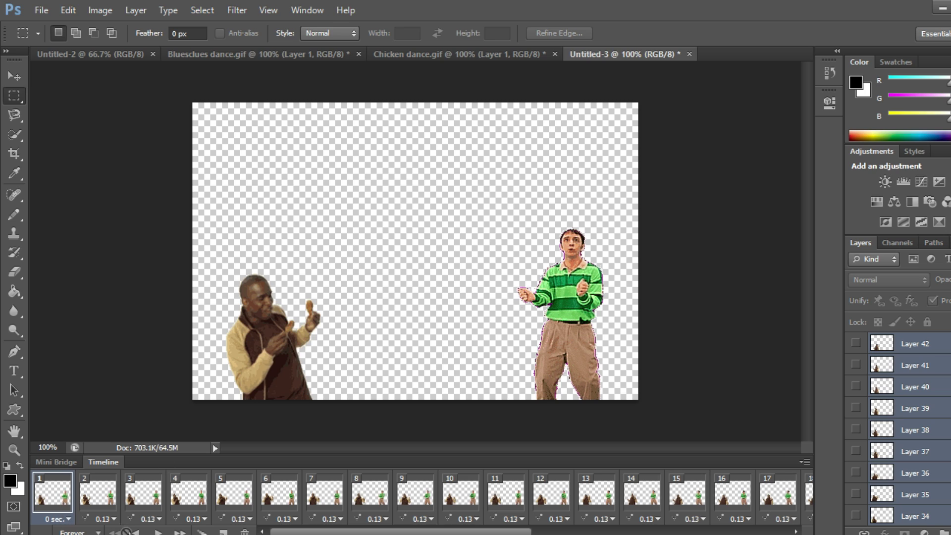
left_click(158, 532)
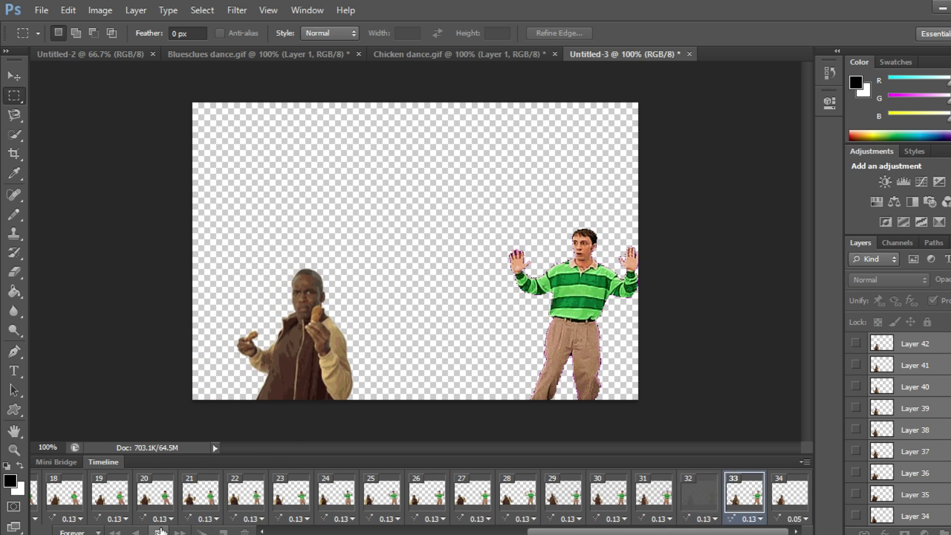
Move the Bluesclues dancer layers, Layer 1 to Layer 33, lower and slightly left with Free Transform, then preview the animation and select frame 13
scroll(928, 449, "down", 10)
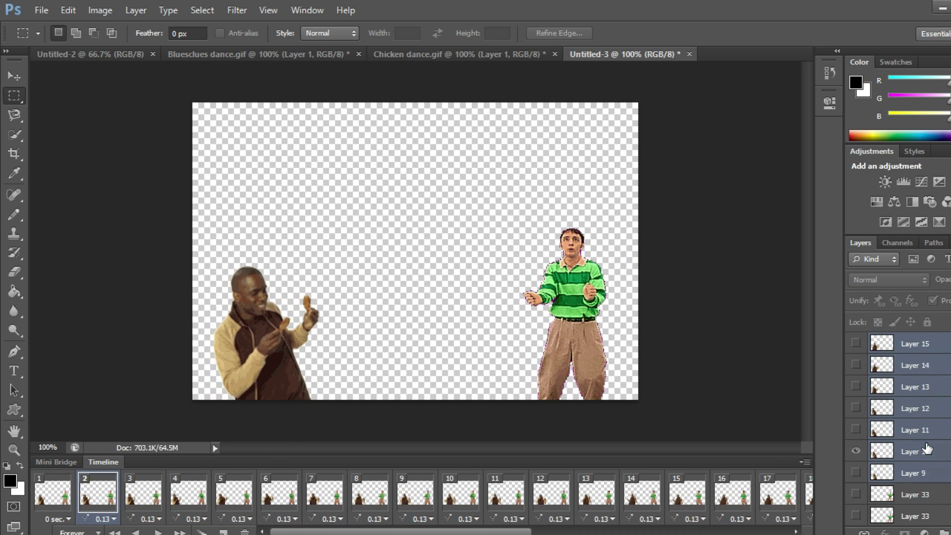
left_click(899, 386)
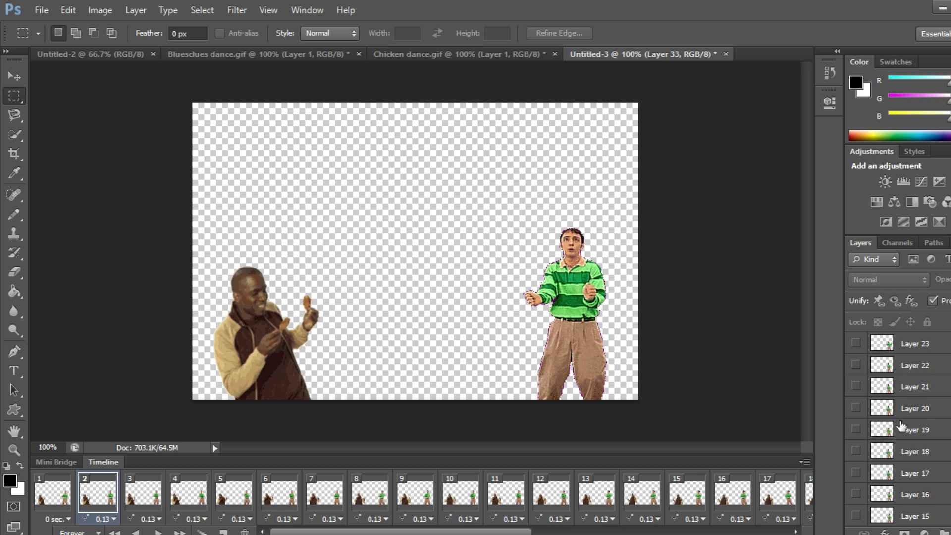
scroll(900, 435, "down", 10)
left_click(906, 469)
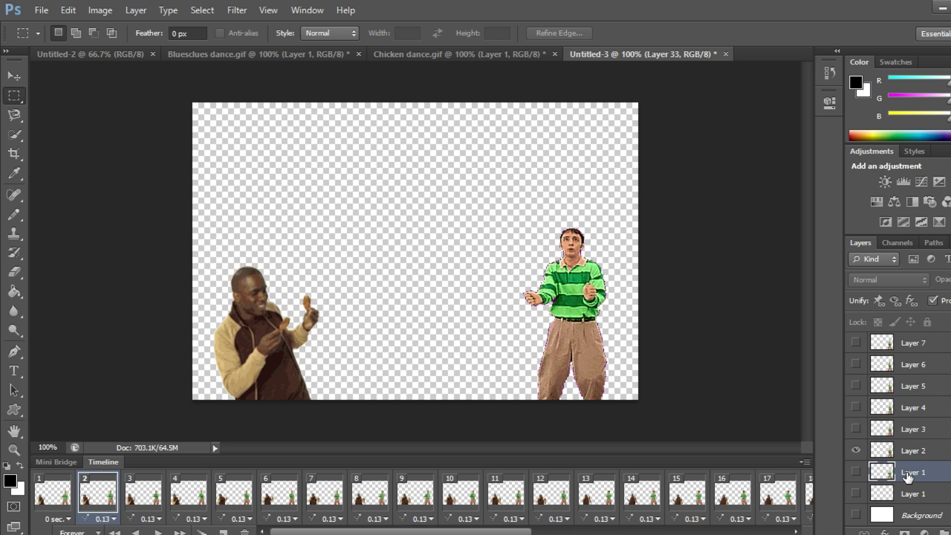
scroll(914, 419, "up", 5)
scroll(913, 416, "down", 1)
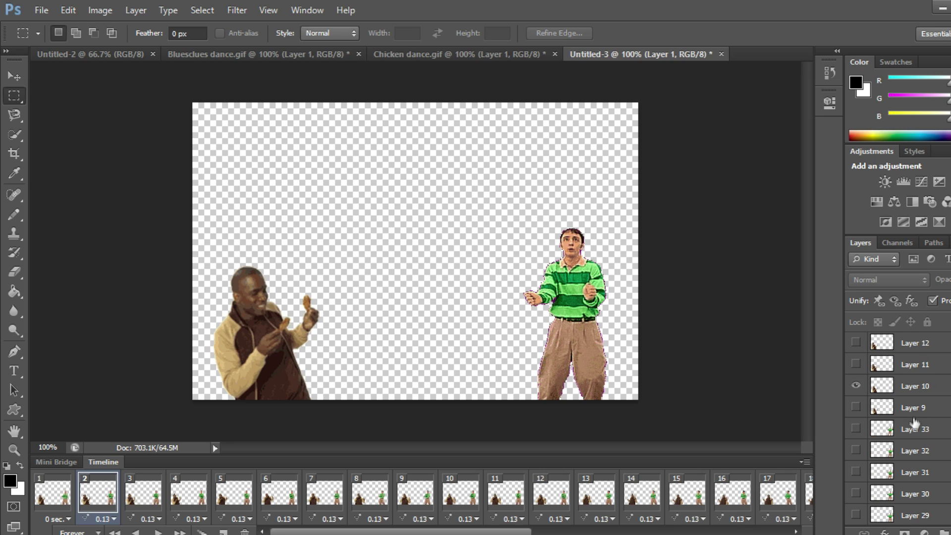
left_click(914, 433, "shift")
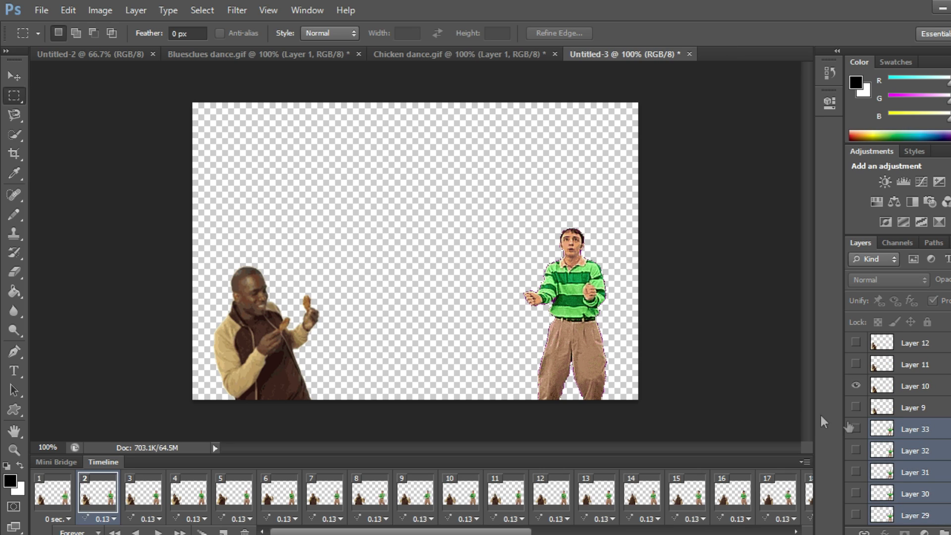
right_click(570, 312)
left_click(609, 442)
left_click_drag(596, 377, 583, 378)
key("Return")
key("m")
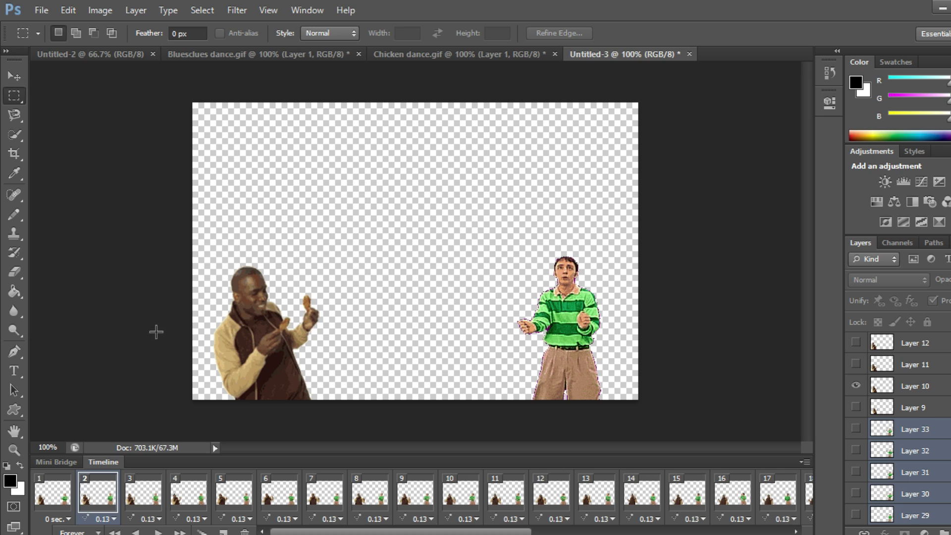
key("space")
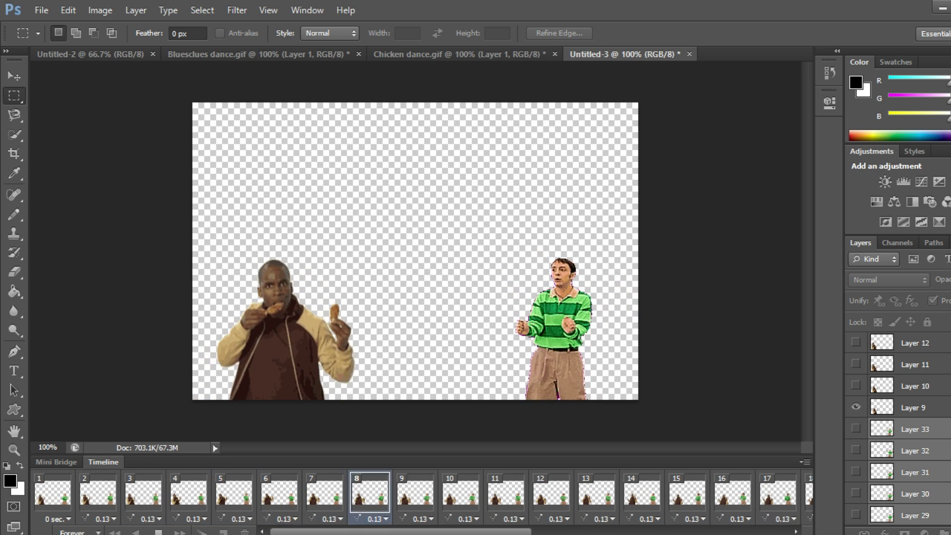
left_click(585, 518)
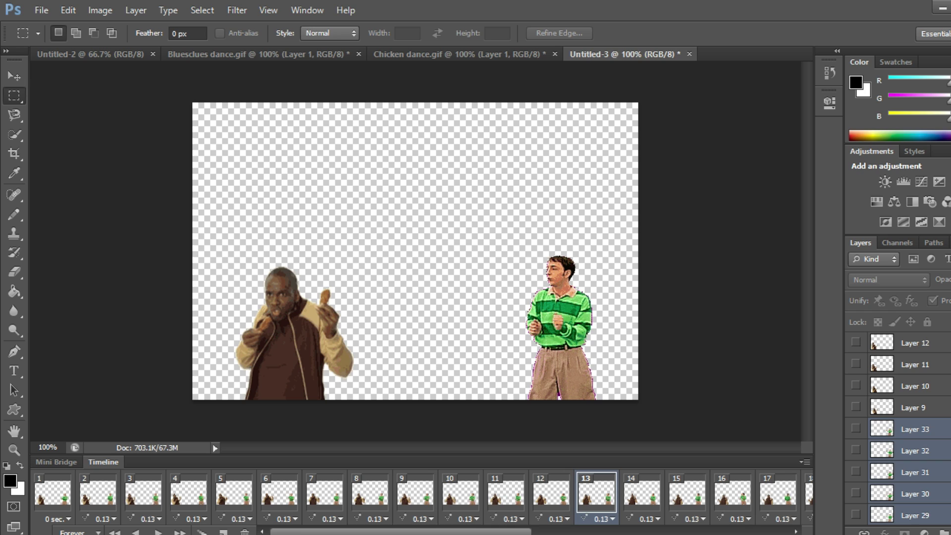
Open the Friends dance GIF from the gifs folder
left_click(34, 15)
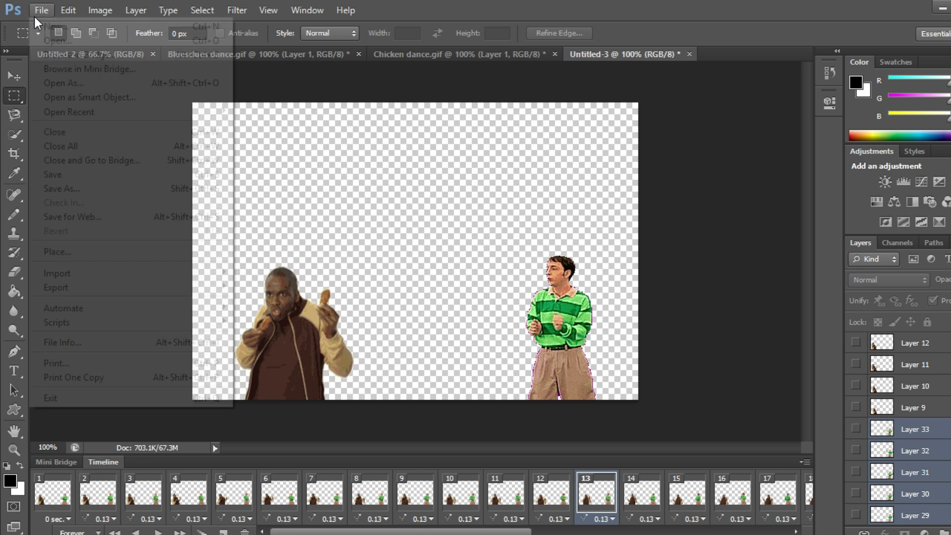
mouse_move(61, 20)
left_click(42, 36)
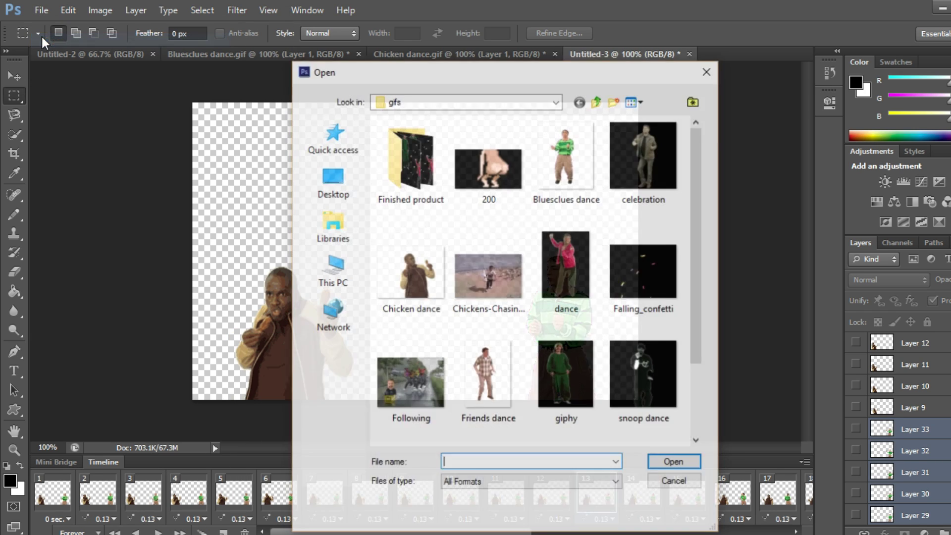
scroll(486, 369, "down", 2)
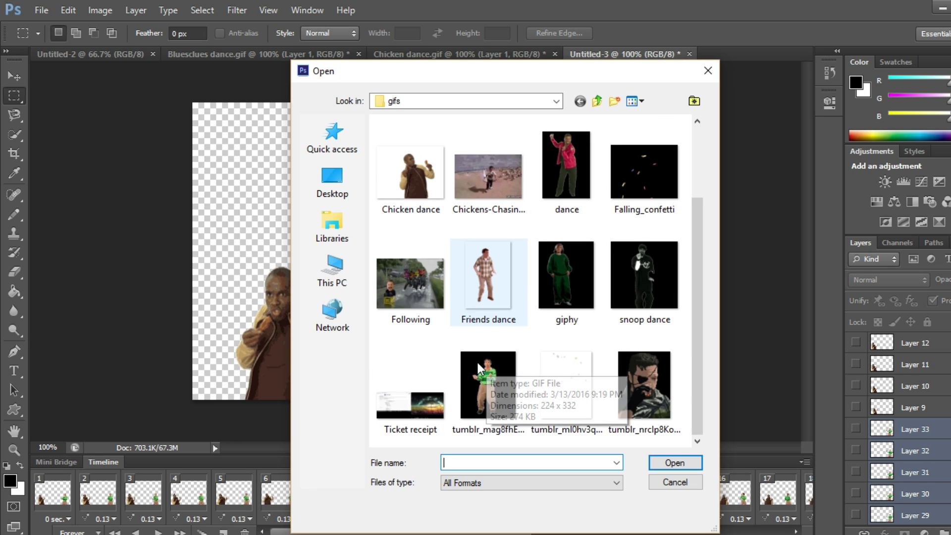
scroll(539, 371, "up", 2)
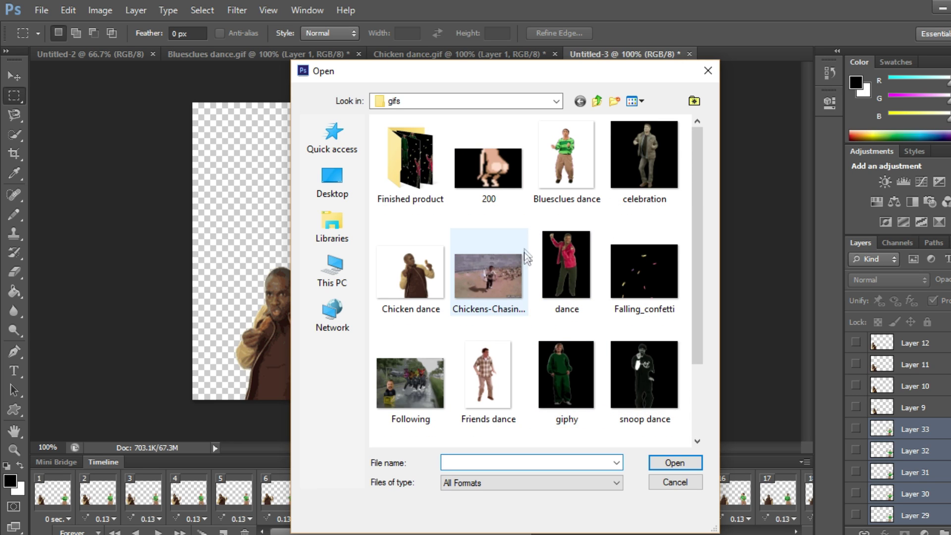
scroll(524, 270, "down", 2)
double_click(497, 276)
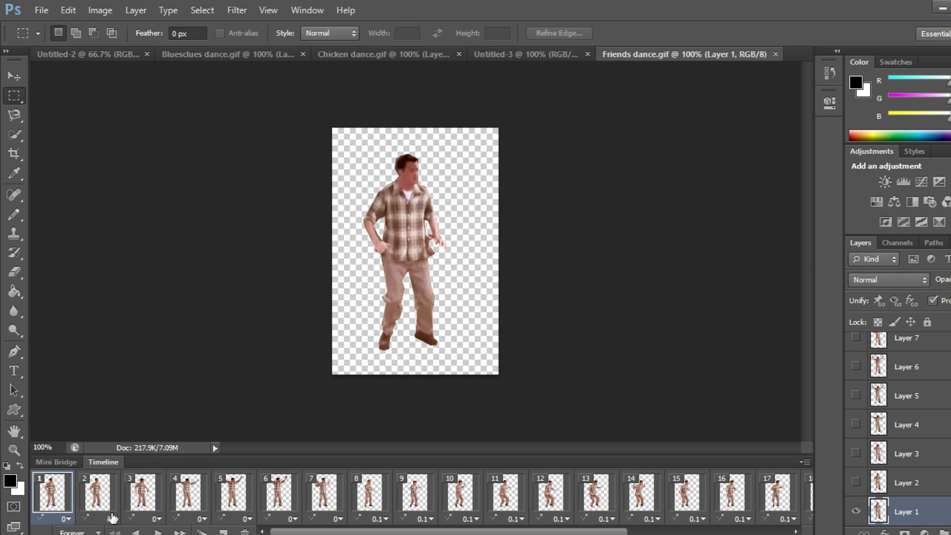
Compare frames 20 to 25 with frames 11 to 14 of Friends dance.gif to find where the dance can be extended
scroll(258, 500, "down", 3)
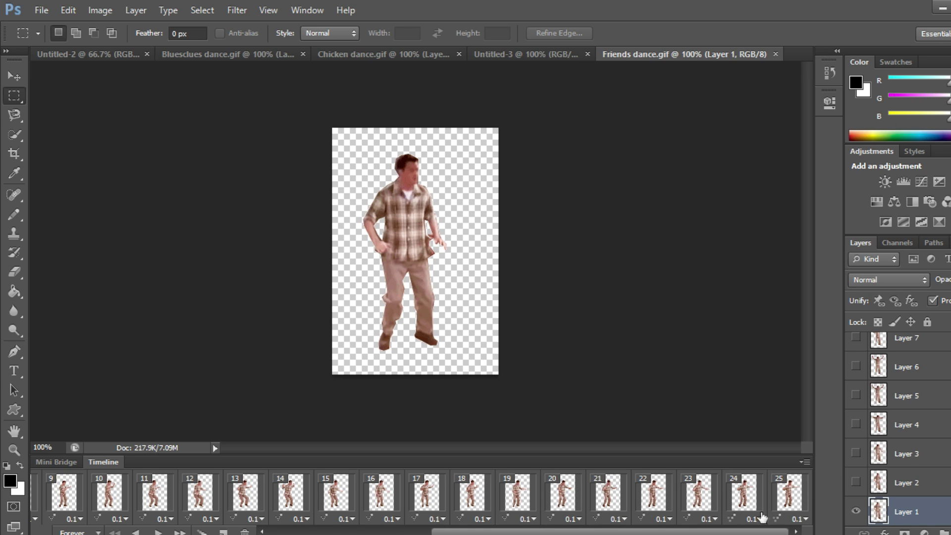
left_click(791, 499)
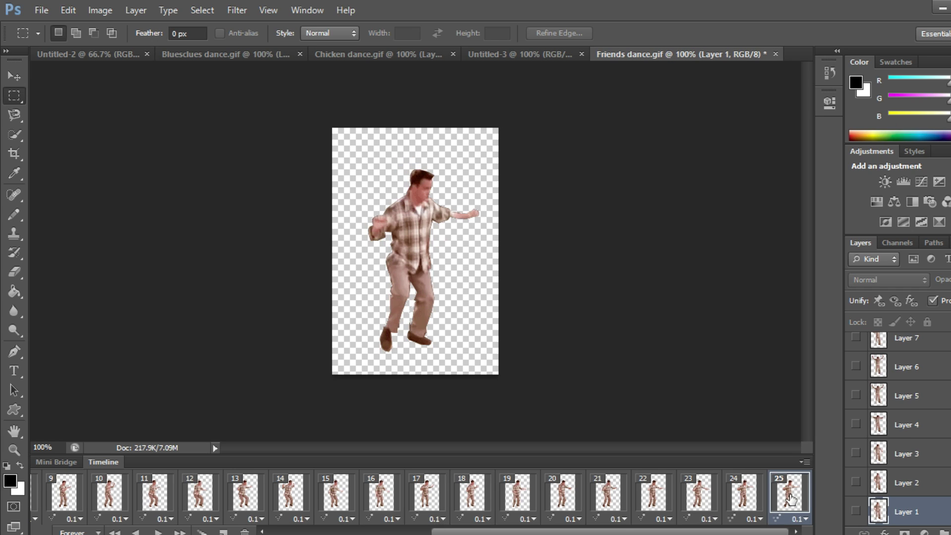
left_click(745, 502)
left_click(698, 497)
left_click(642, 495)
left_click(597, 498)
left_click(575, 496)
left_click(787, 498)
scroll(402, 502, "up", 2)
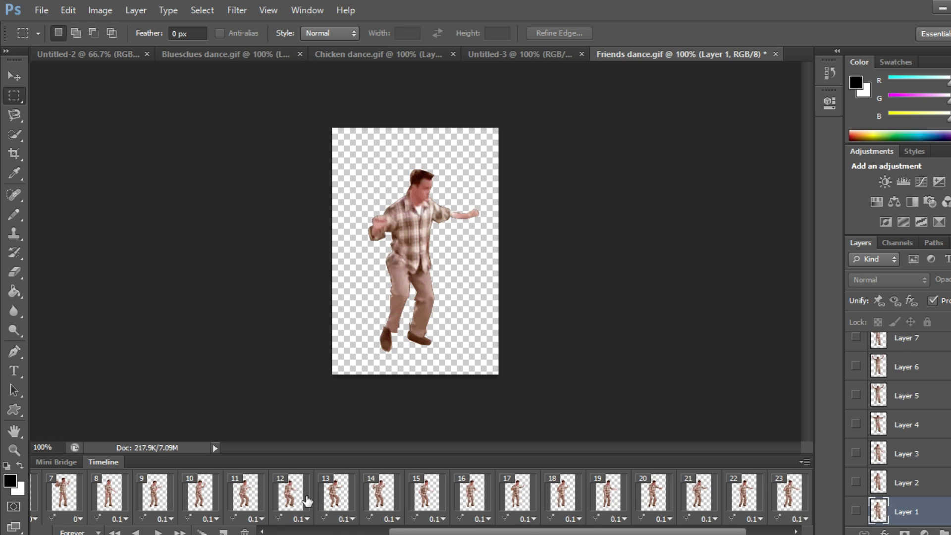
left_click(331, 498)
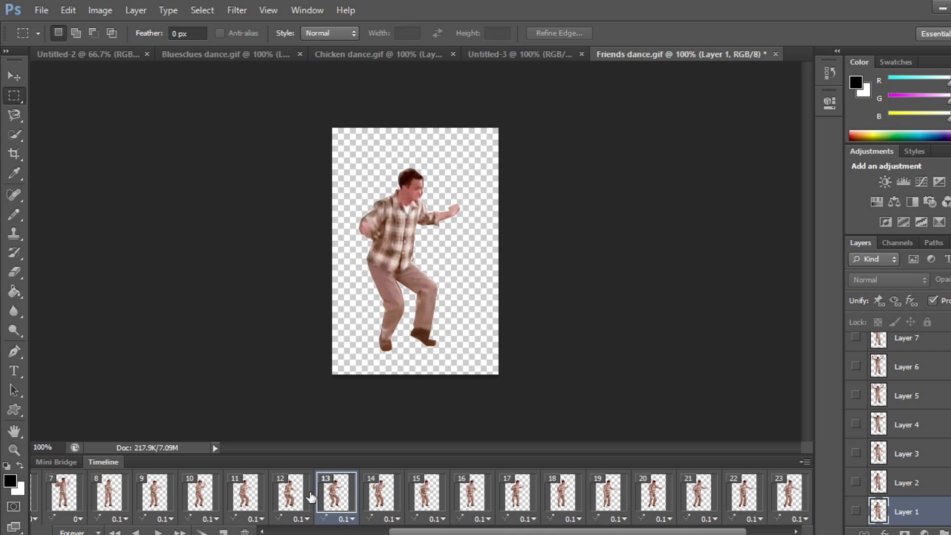
left_click(310, 497)
left_click(247, 498)
left_click(295, 498)
left_click(347, 499)
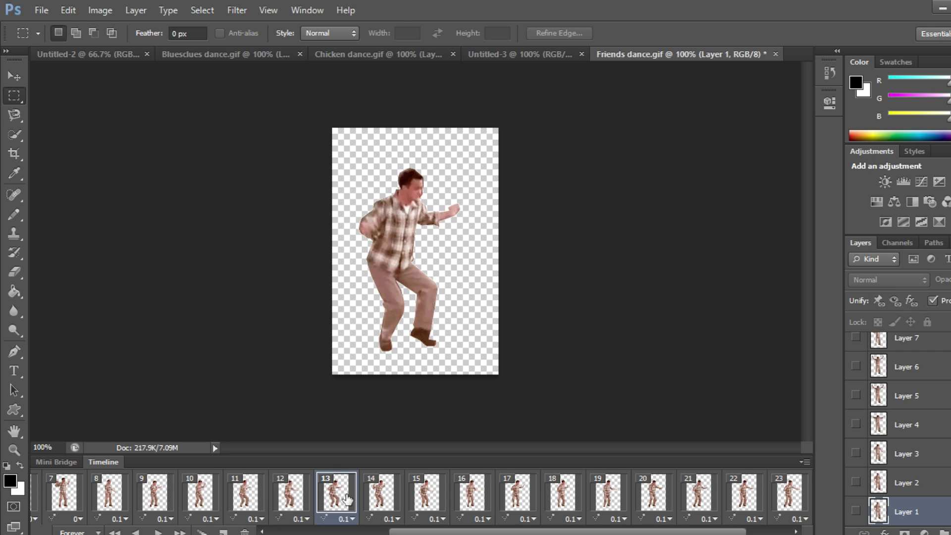
left_click(375, 499)
Select frames 13 to 20 of Friends dance.gif and copy them
left_click(339, 506)
left_click(375, 502, "shift")
left_click(427, 498, "shift")
left_click(476, 495, "shift")
left_click(520, 500, "shift")
left_click(557, 504, "shift")
left_click(612, 504, "shift")
left_click(659, 505, "shift")
scroll(657, 500, "right", 2)
scroll(694, 495, "left", 4)
scroll(743, 491, "right", 4)
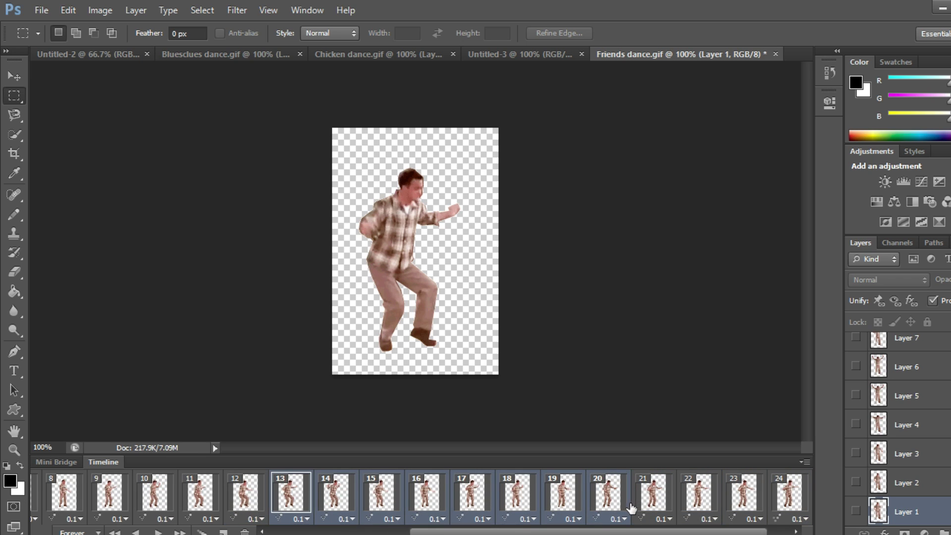
left_click(804, 464)
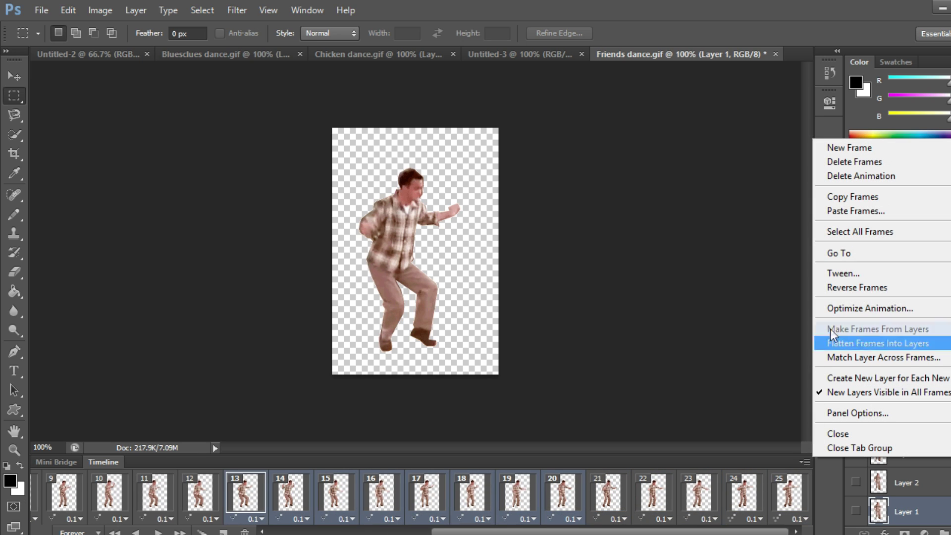
left_click(840, 198)
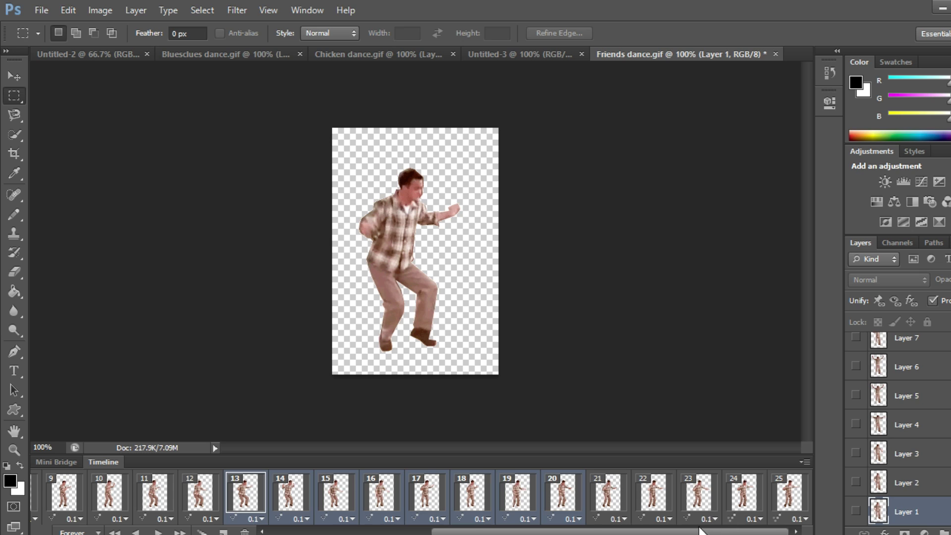
Paste the copied frames after frame 25 with the Paste After Selection method
left_click(793, 489)
left_click(804, 463)
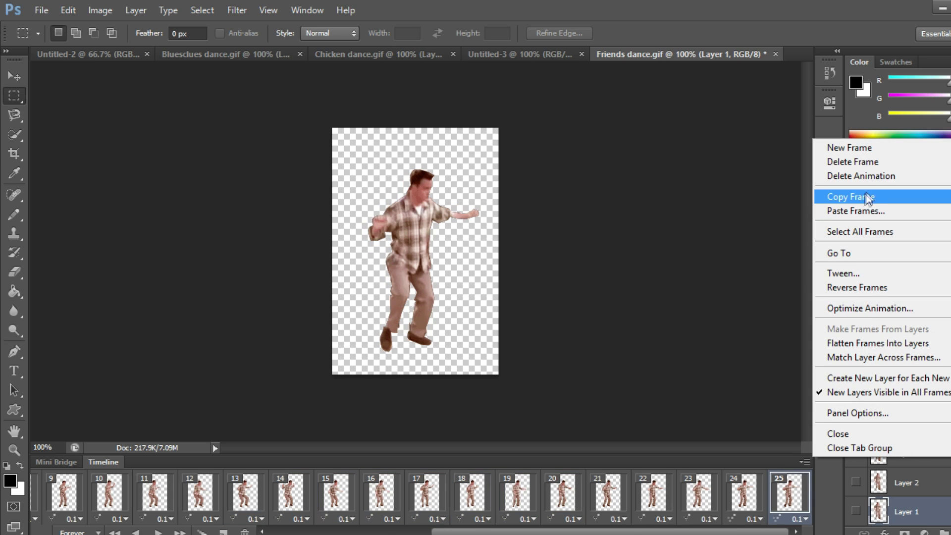
left_click(857, 205)
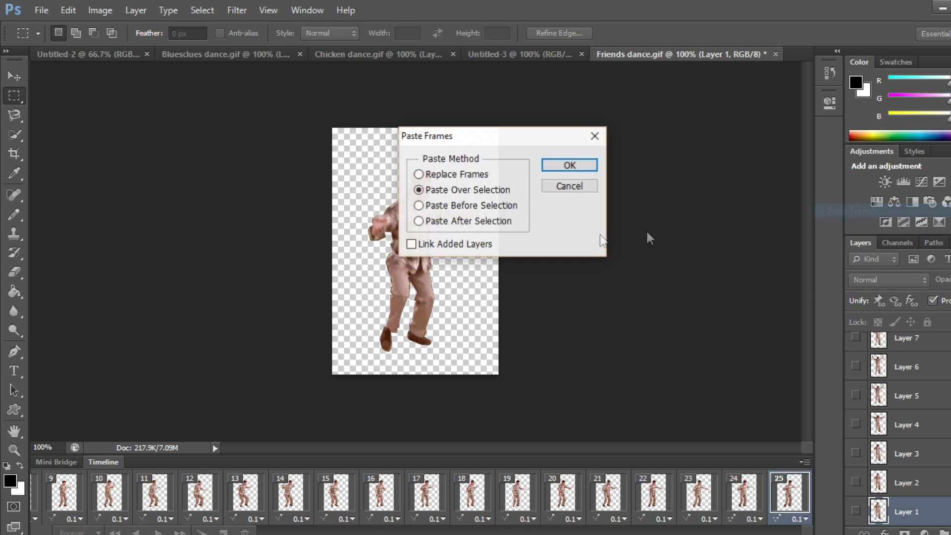
left_click(421, 224)
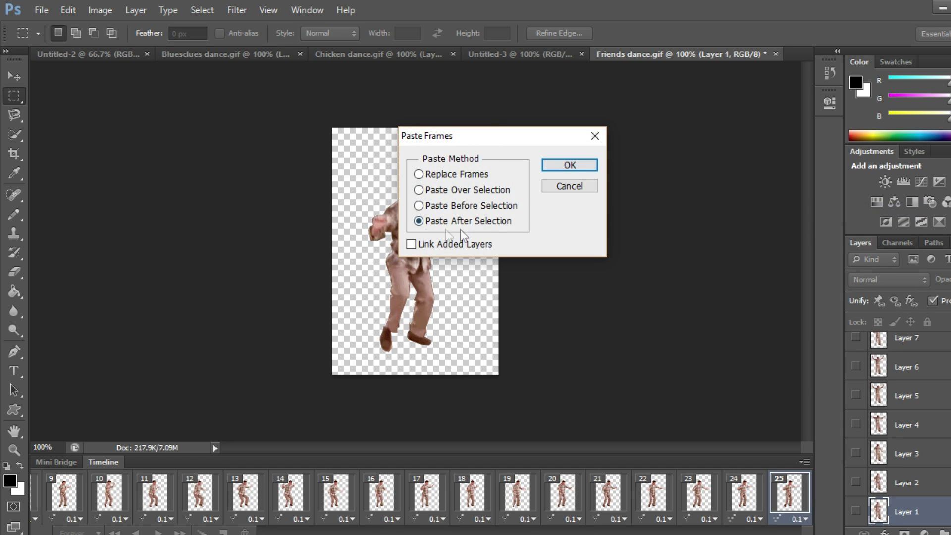
left_click(570, 167)
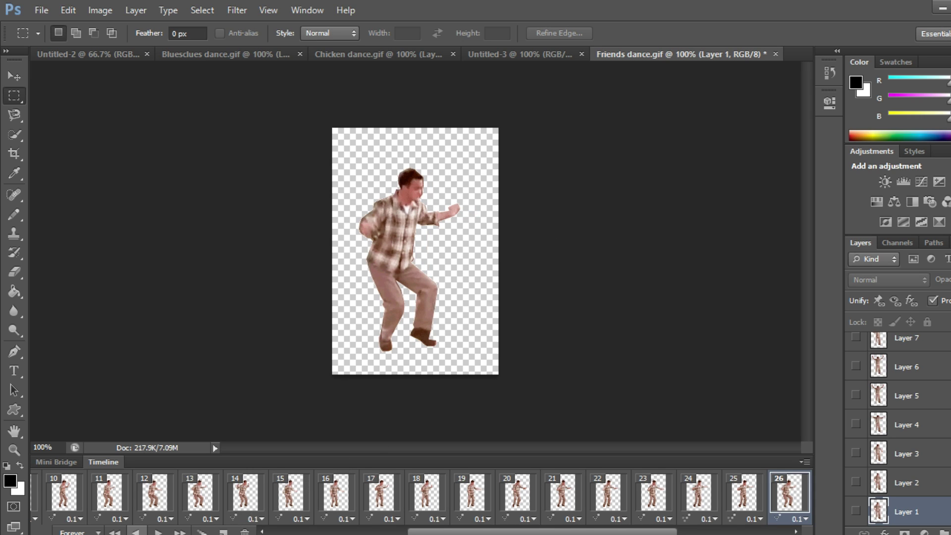
Play the extended Friends dance animation from the first frame to check it, then stop playback
left_click(114, 532)
left_click(159, 532)
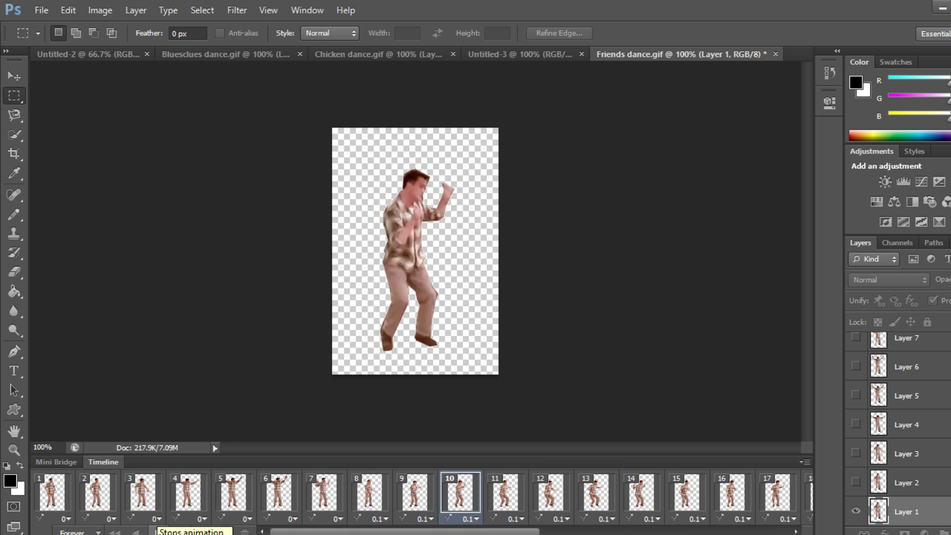
left_click(158, 532)
Select frames 1 to 33 of Friends dance.gif and copy them
left_click(61, 501)
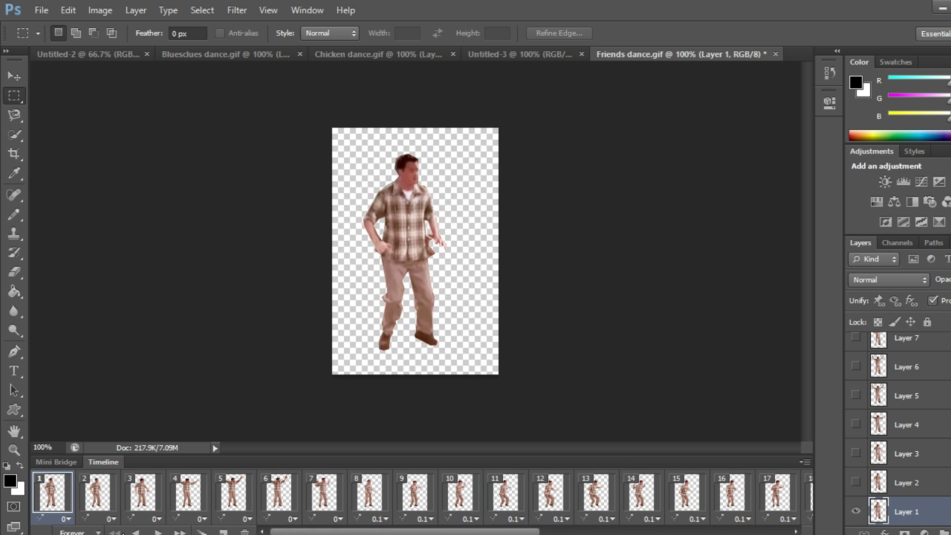
scroll(727, 495, "down", 10)
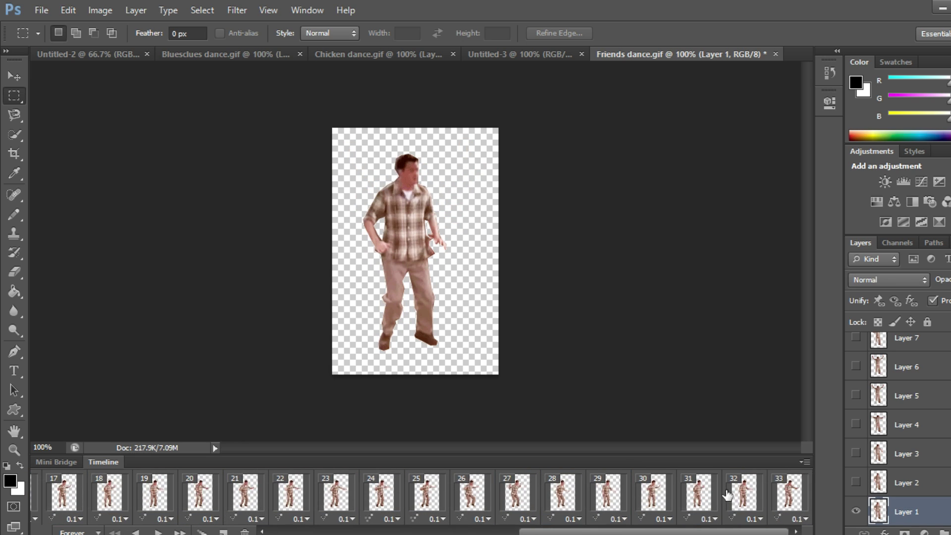
left_click(791, 499, "shift")
left_click(804, 465)
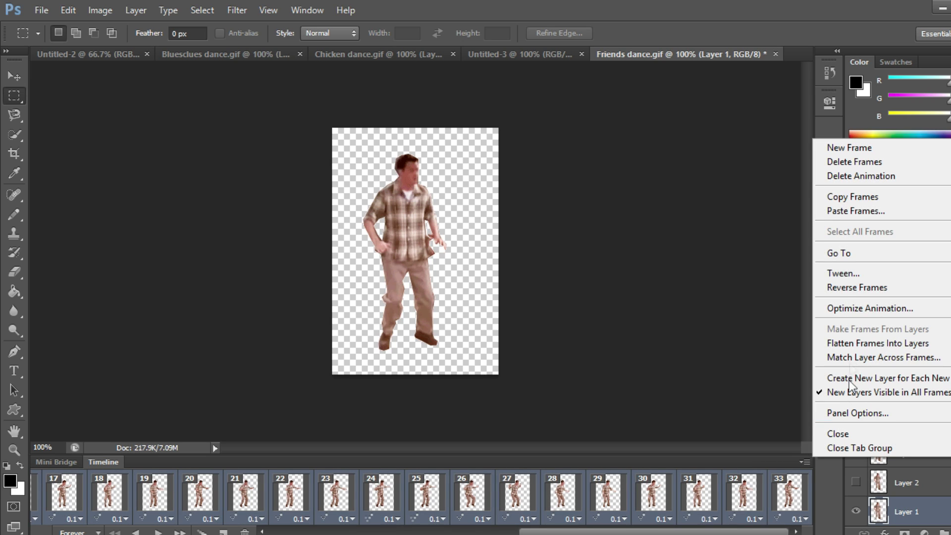
left_click(856, 195)
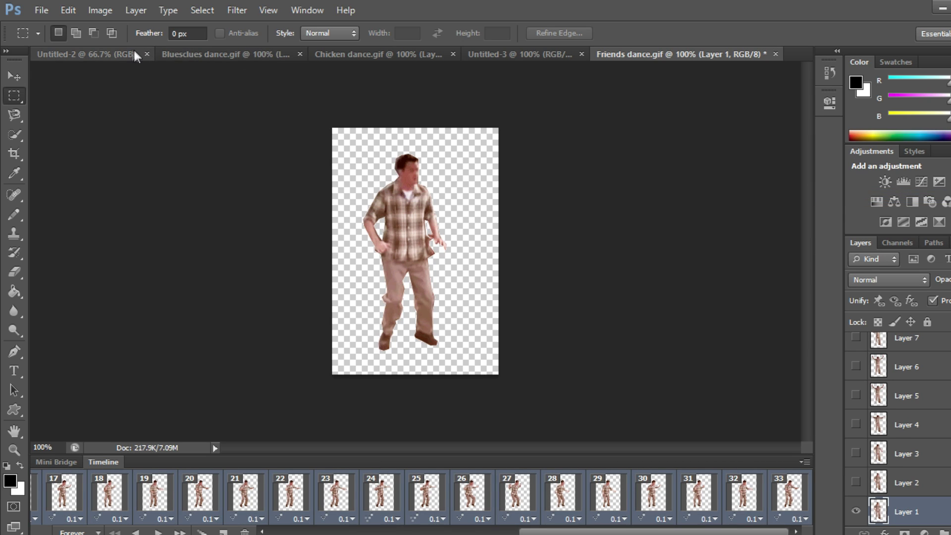
Move the Untitled-3 document after Friends dance.gif, select all its frames, and paste the copied frames with Paste Over Selection
left_click_drag(506, 54, 729, 56)
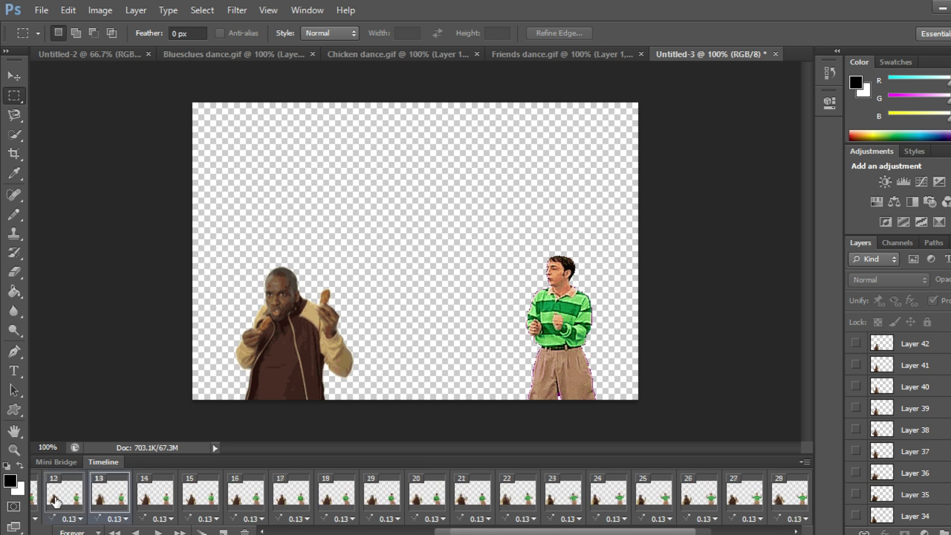
scroll(297, 495, "left", 5)
left_click(182, 517)
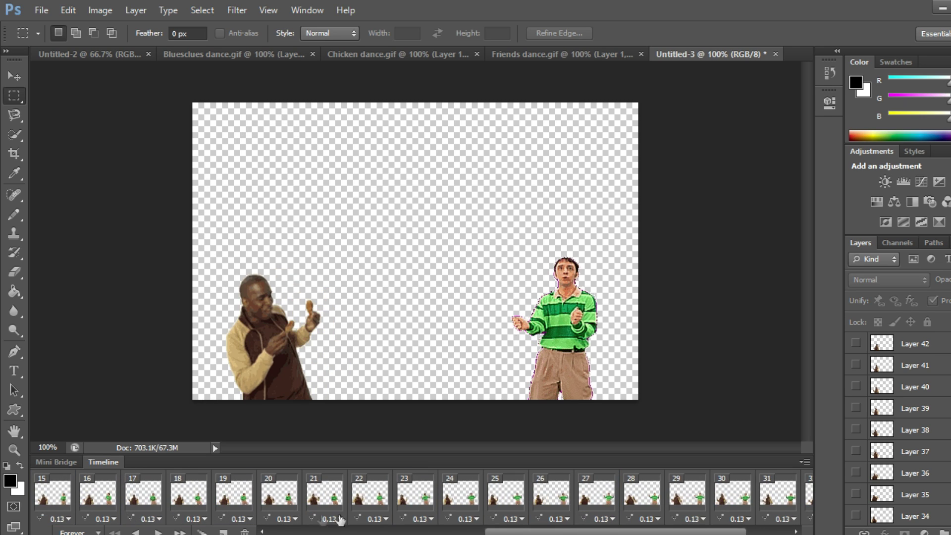
scroll(688, 482, "right", 5)
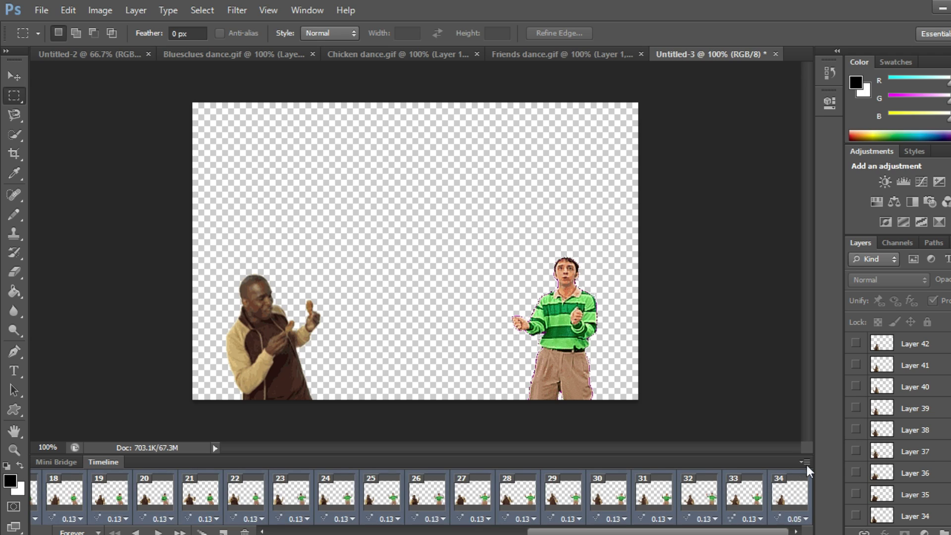
left_click(805, 461)
left_click(852, 209)
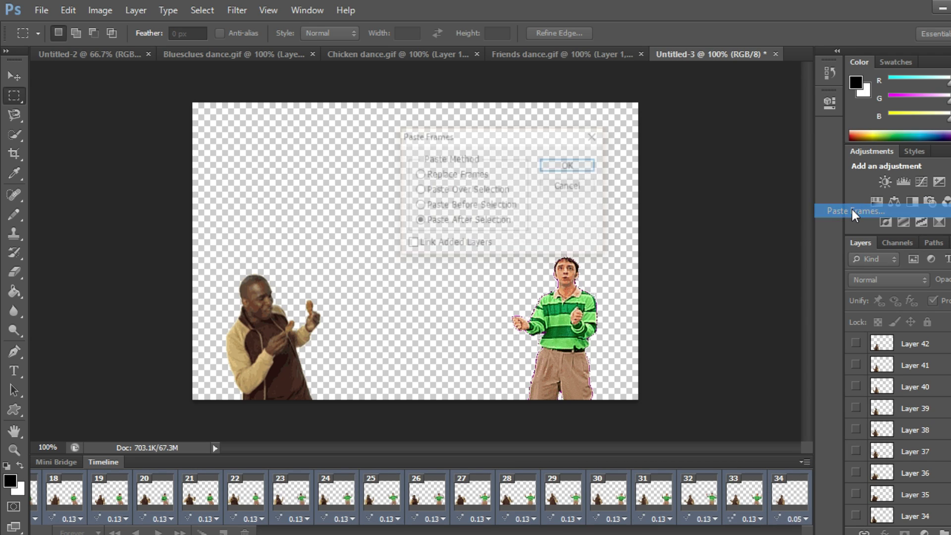
left_click(418, 191)
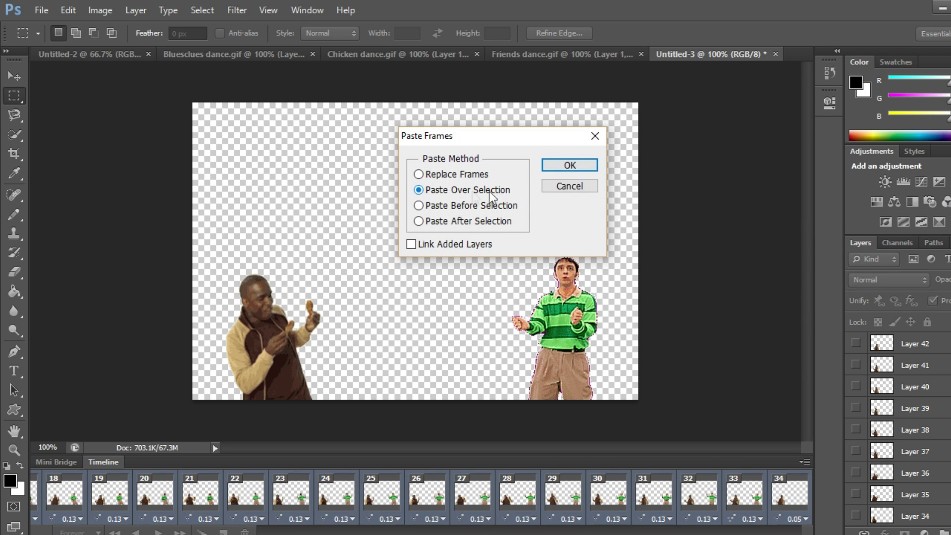
left_click(577, 165)
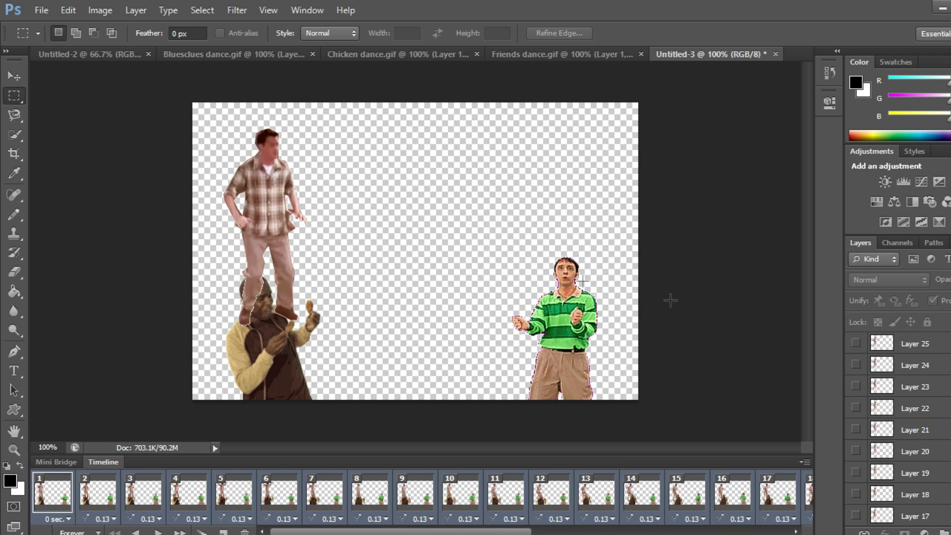
Select the newly pasted Friends dance layers, Layer 1 to Layer 25
left_click(915, 346)
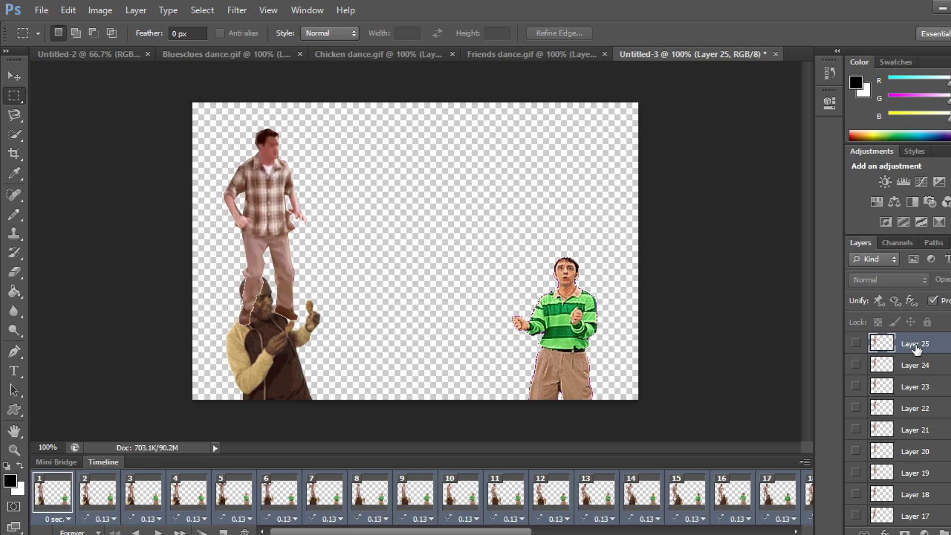
scroll(915, 349, "down", 2)
scroll(908, 366, "down", 4)
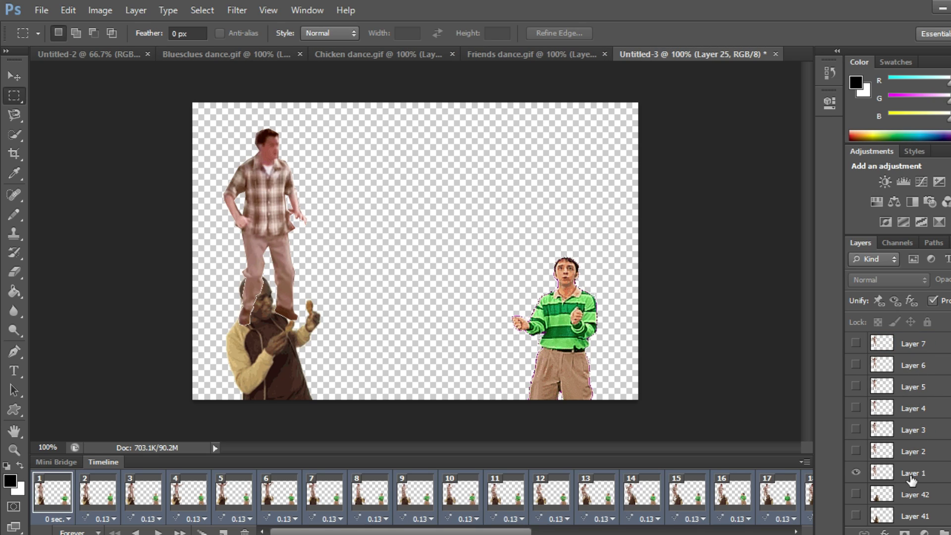
left_click(912, 476)
scroll(912, 475, "up", 7)
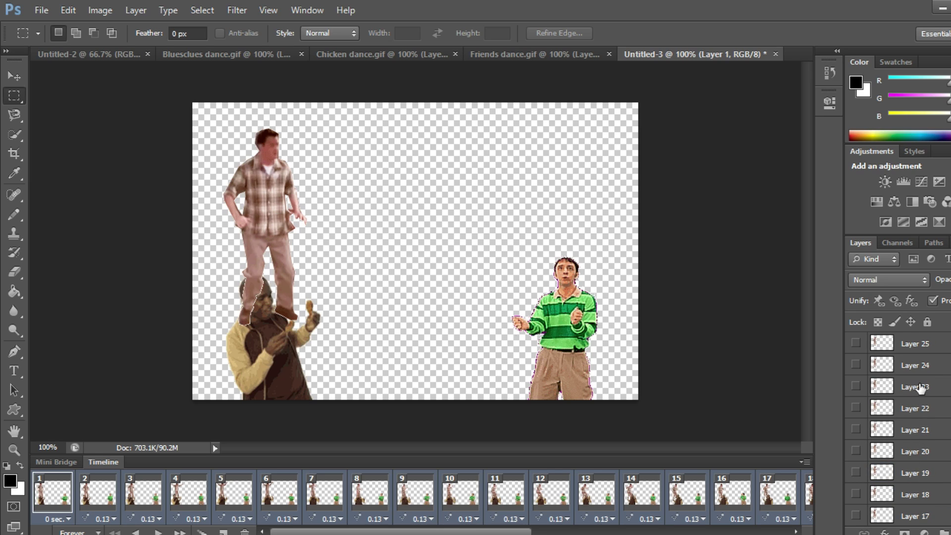
left_click(915, 349, "shift")
scroll(916, 352, "down", 2)
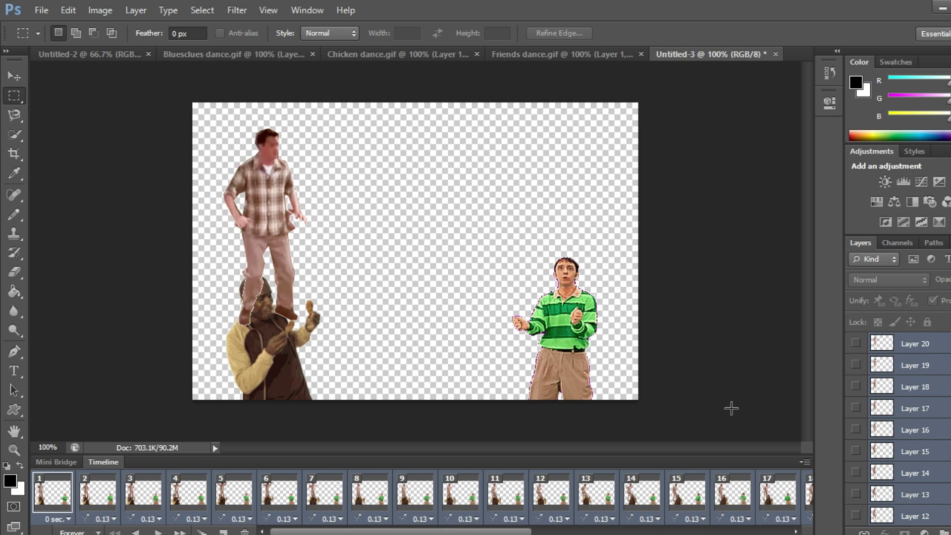
Delete frame 34, the last frame of the Untitled-3 animation
left_click_drag(527, 532, 782, 532)
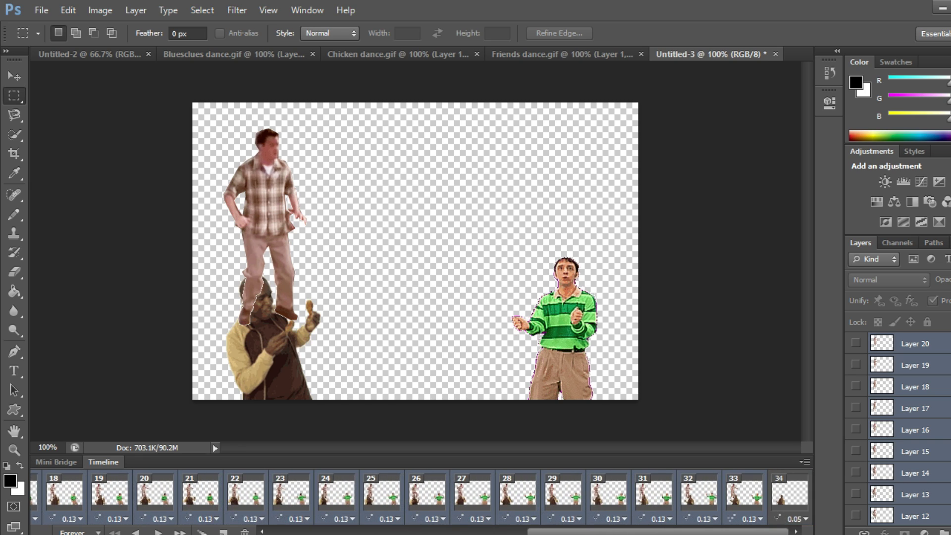
left_click(791, 495)
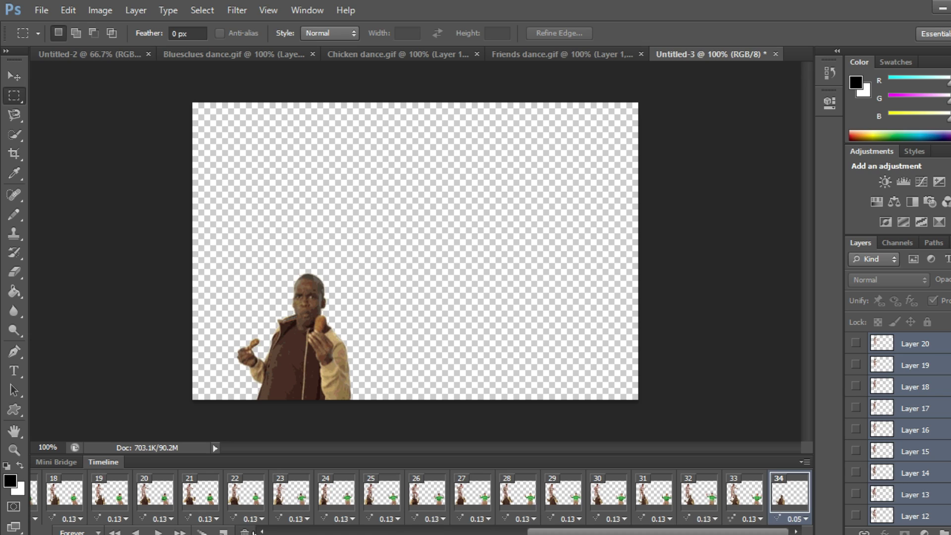
left_click(244, 532)
left_click(448, 218)
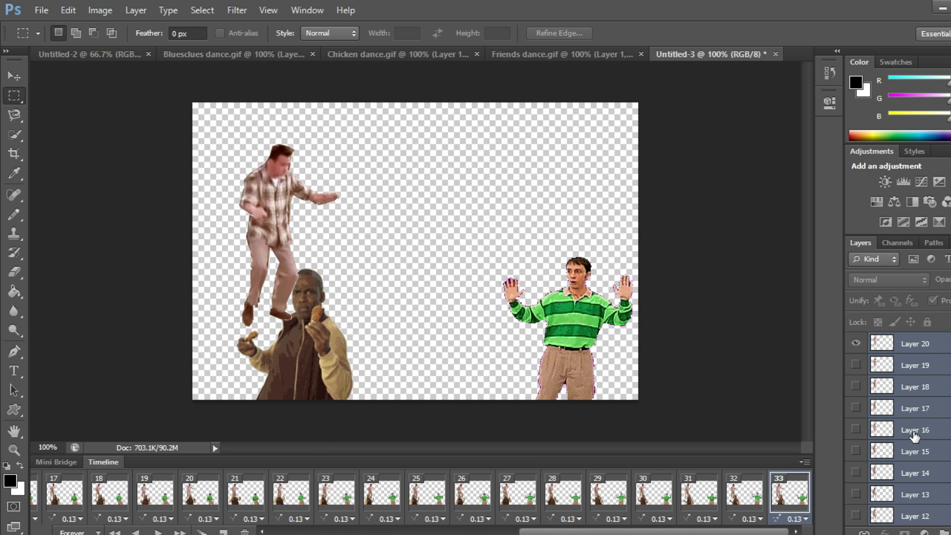
Free Transform the selected Friends dance layers, moving the dancer to the upper middle of the canvas, at about X 332.5 px, Y 132.5 px
scroll(911, 398, "up", 1)
scroll(911, 397, "up", 1)
scroll(910, 390, "down", 6)
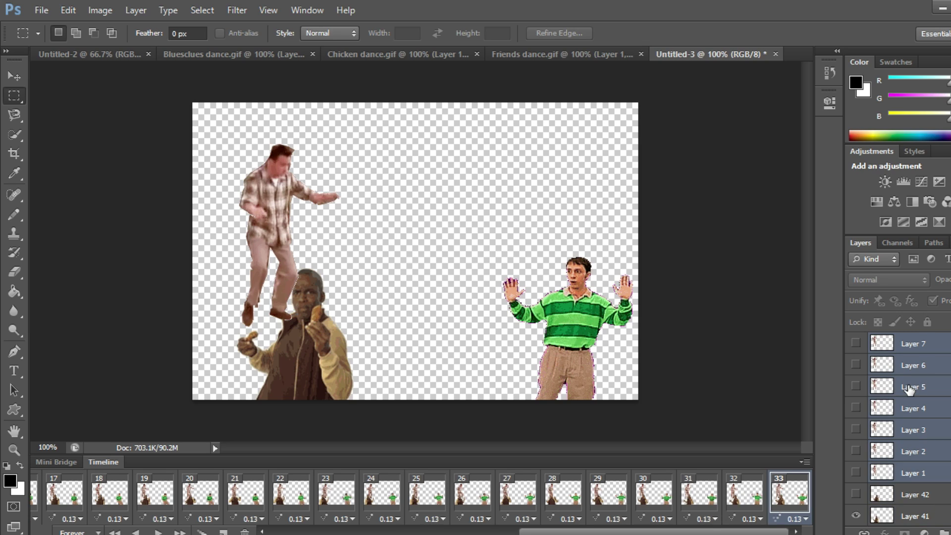
scroll(892, 391, "up", 6)
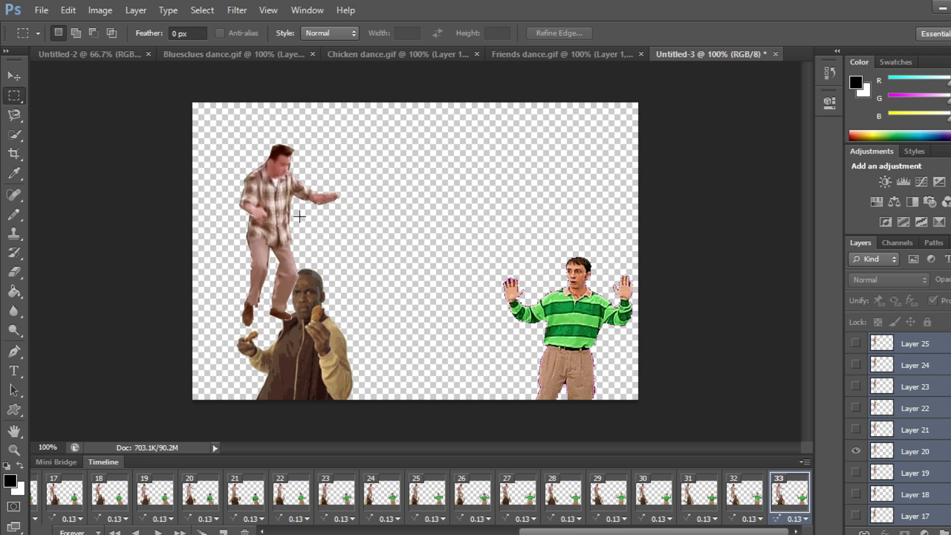
right_click(267, 227)
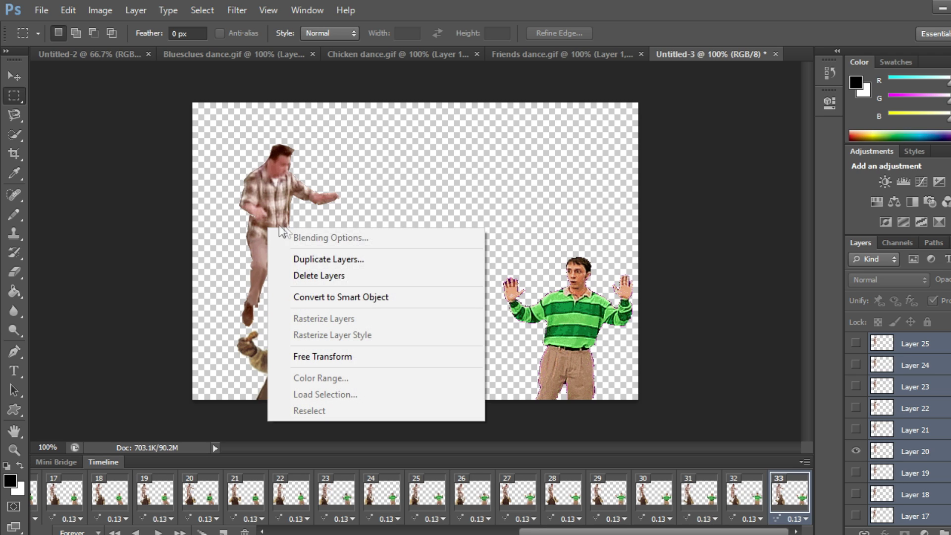
left_click(313, 352)
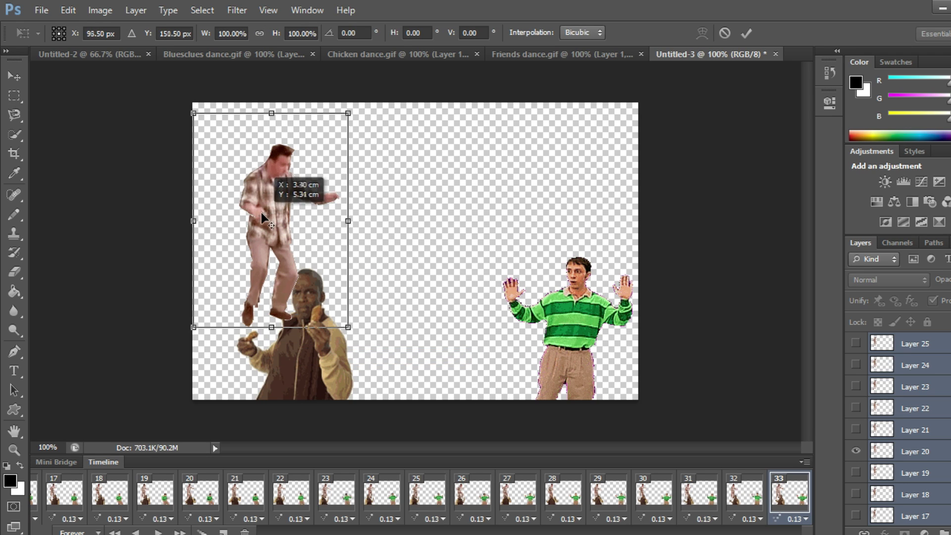
left_click_drag(278, 247, 446, 236)
left_click_drag(262, 216, 439, 201)
left_click_drag(430, 245, 424, 225)
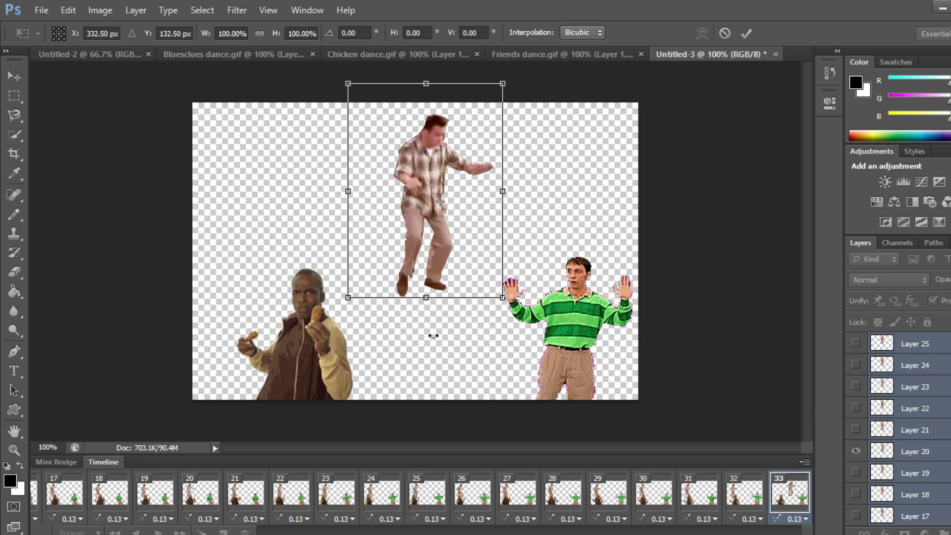
key("Return")
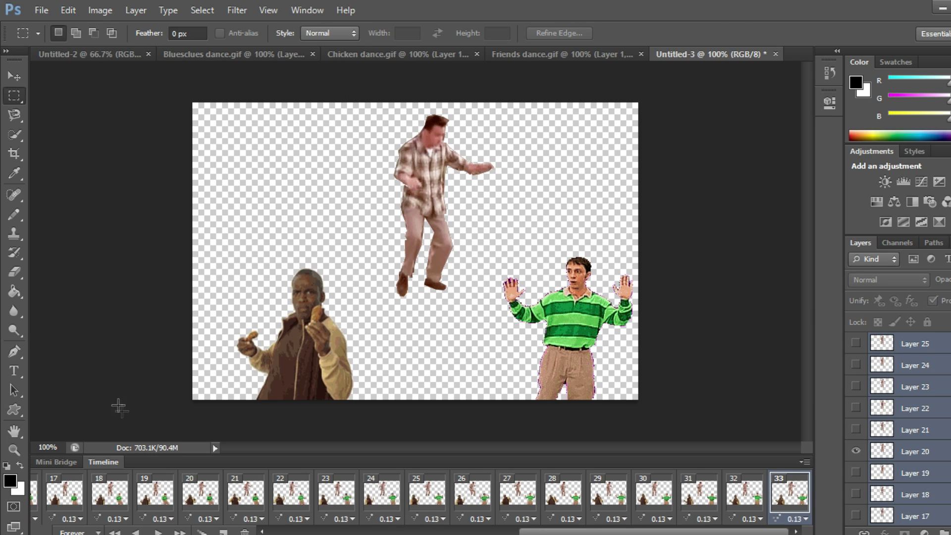
Play the combined animation from the first frame to check the three dancers together
left_click(115, 532)
left_click(159, 532)
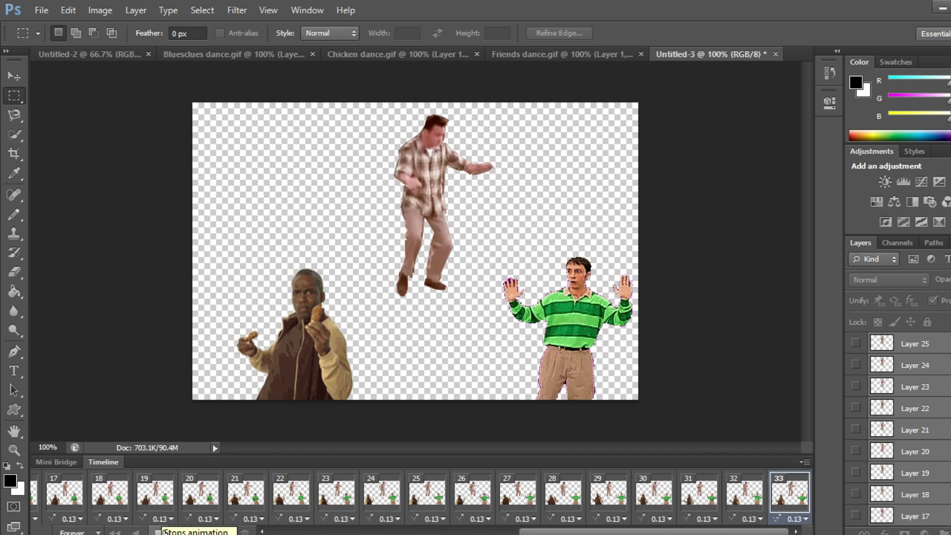
left_click(158, 532)
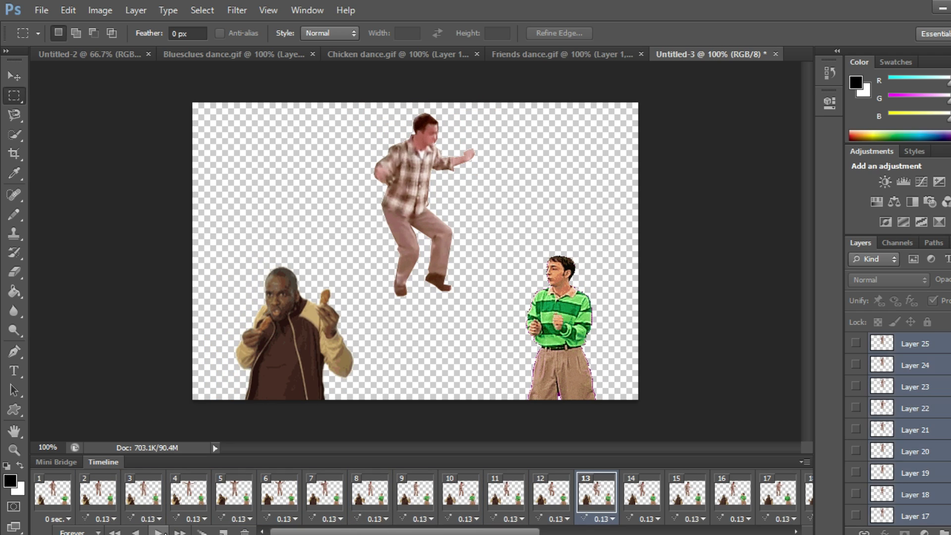
Open Save for Web for the animation and set the GIF's transparency dithering to Diffusion Transparency Dither
left_click(48, 18)
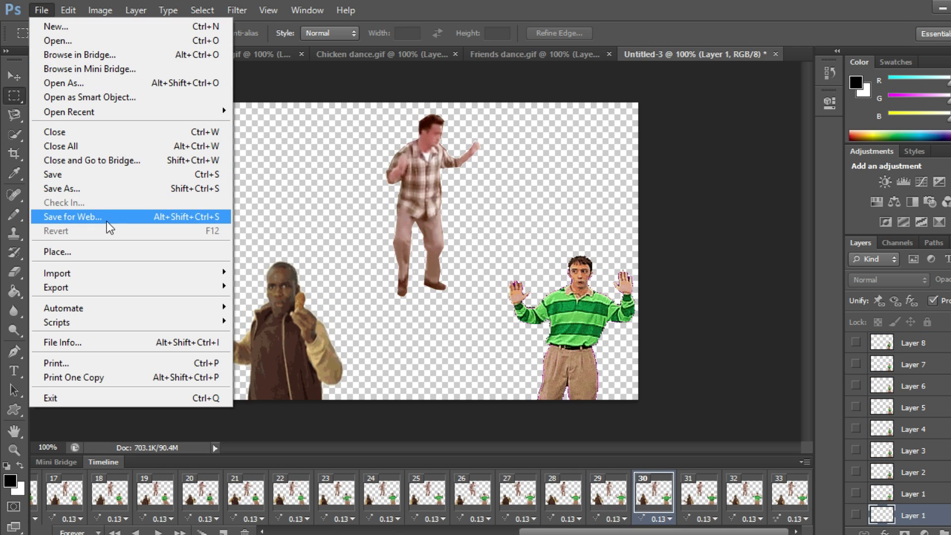
left_click(97, 216)
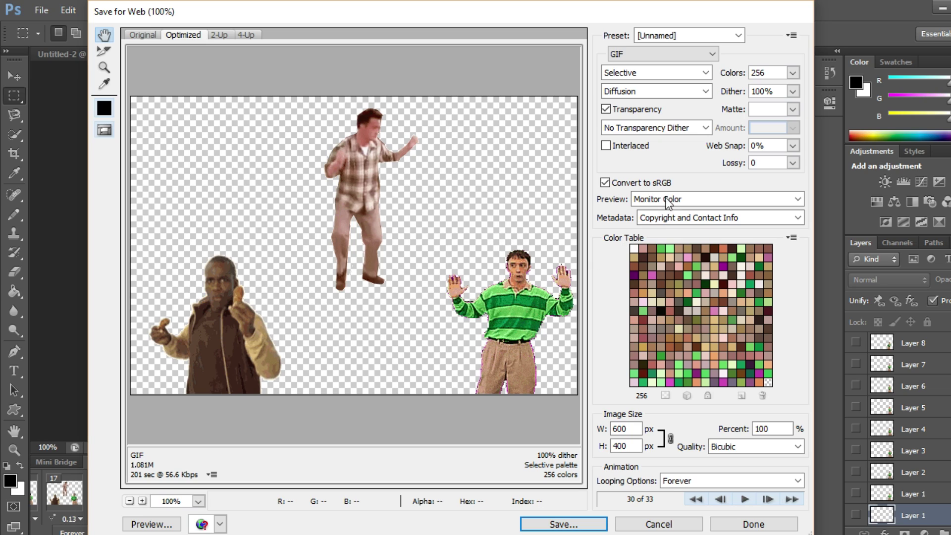
left_click(698, 130)
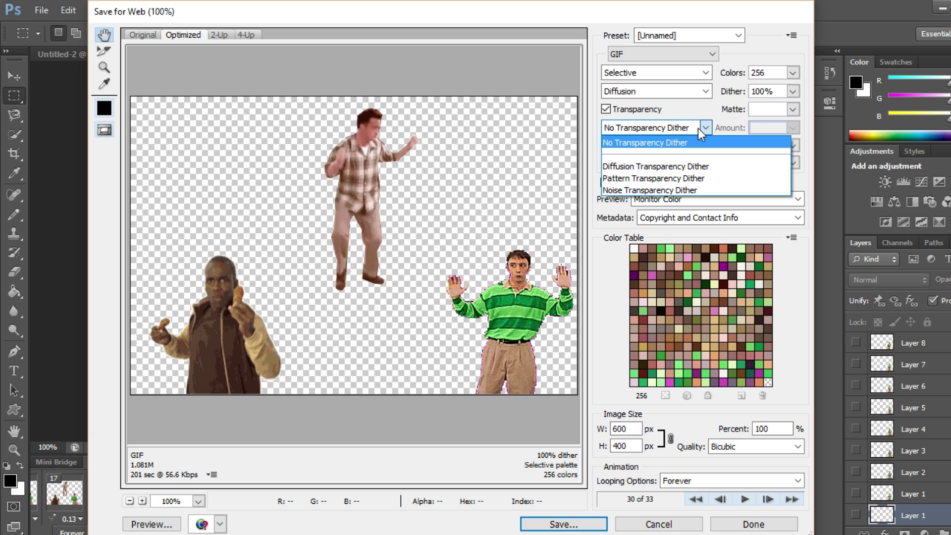
left_click(681, 167)
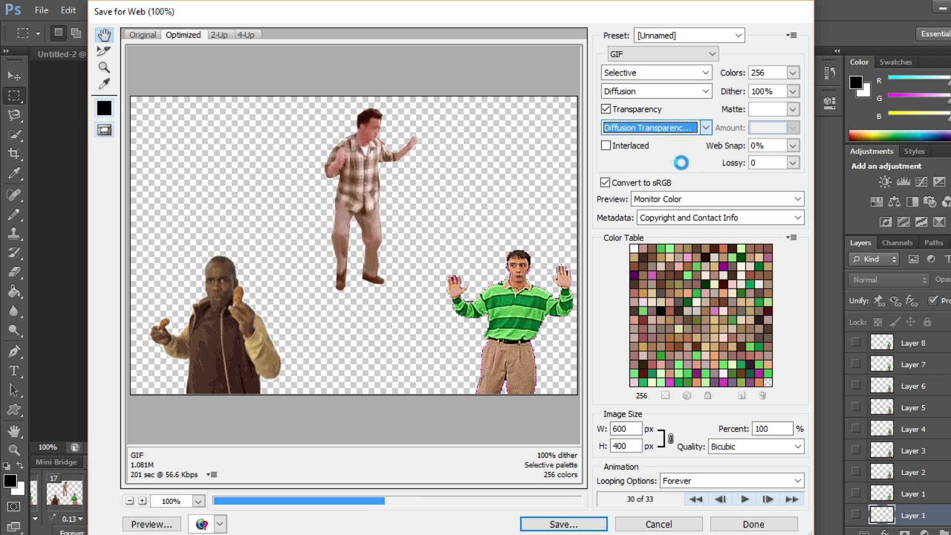
Save the optimized GIF as Party-night.gif in the Finished product folder, replacing the existing file
left_click(561, 524)
left_click(442, 127)
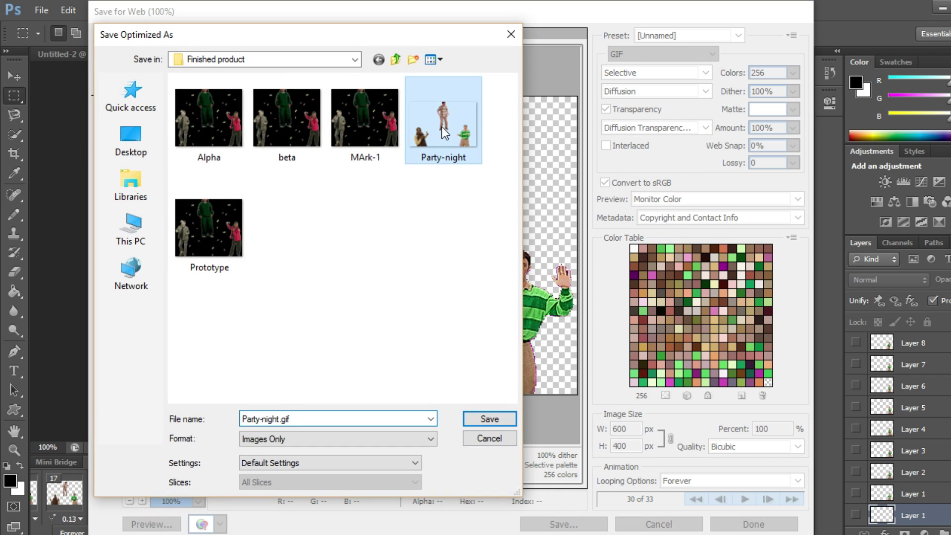
left_click(501, 414)
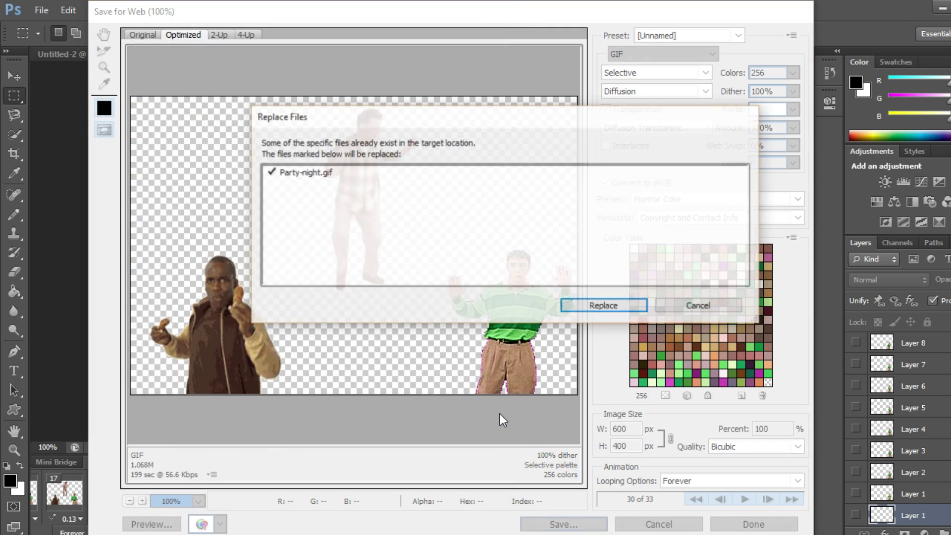
left_click(578, 307)
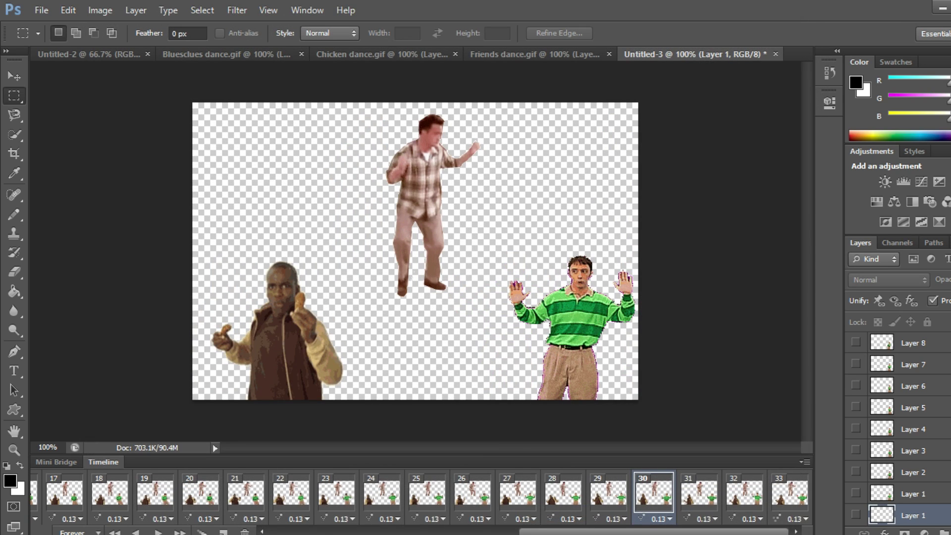
Switch to the Finished product folder, view Party-night.gif in Photos to check its playback, and close the viewer
left_click(448, 496)
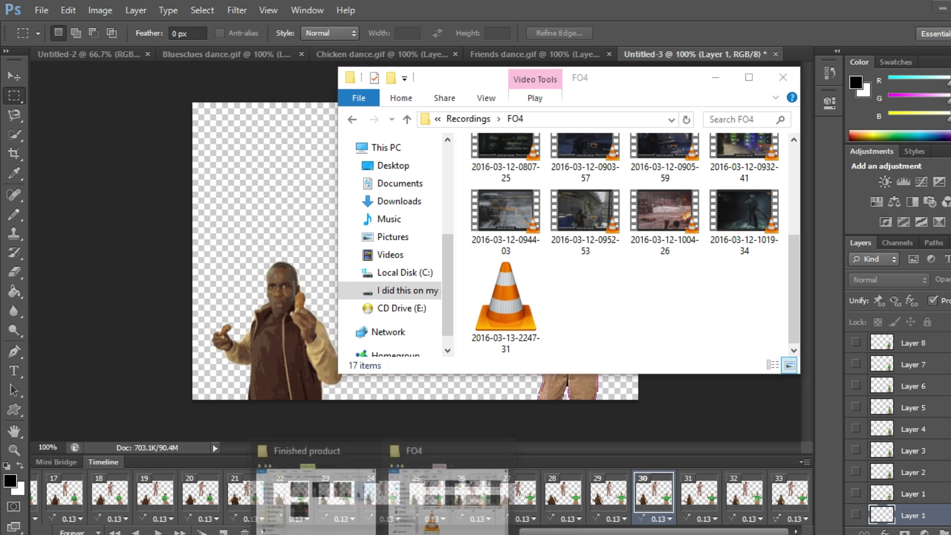
left_click(307, 485)
double_click(686, 243)
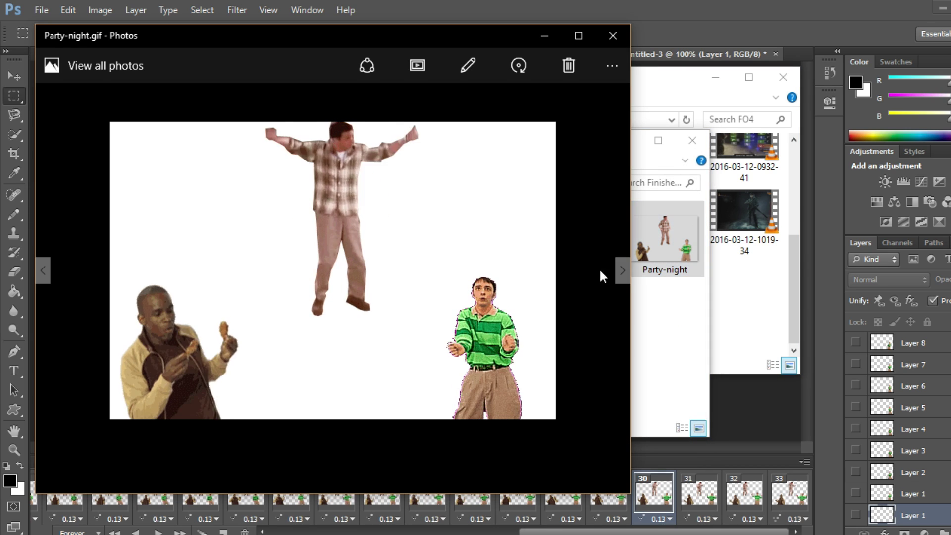
left_click(605, 40)
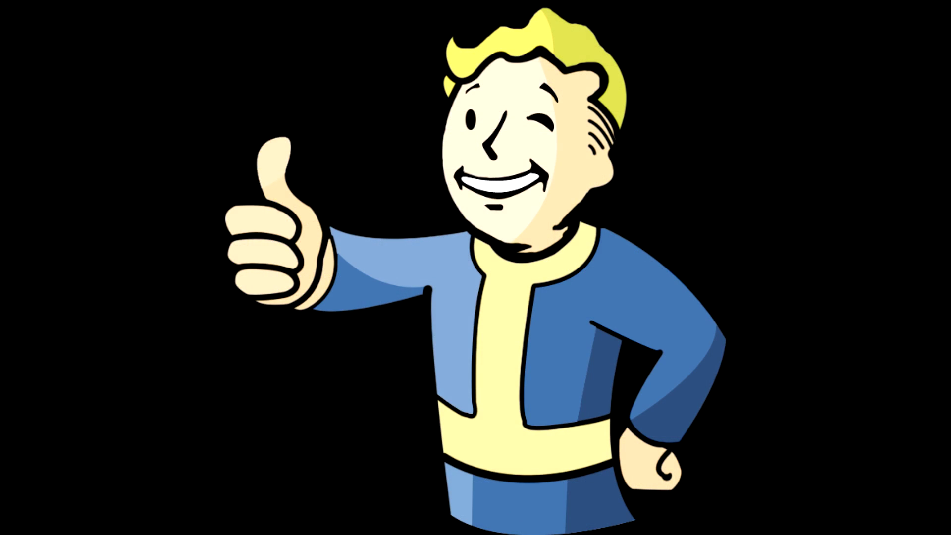